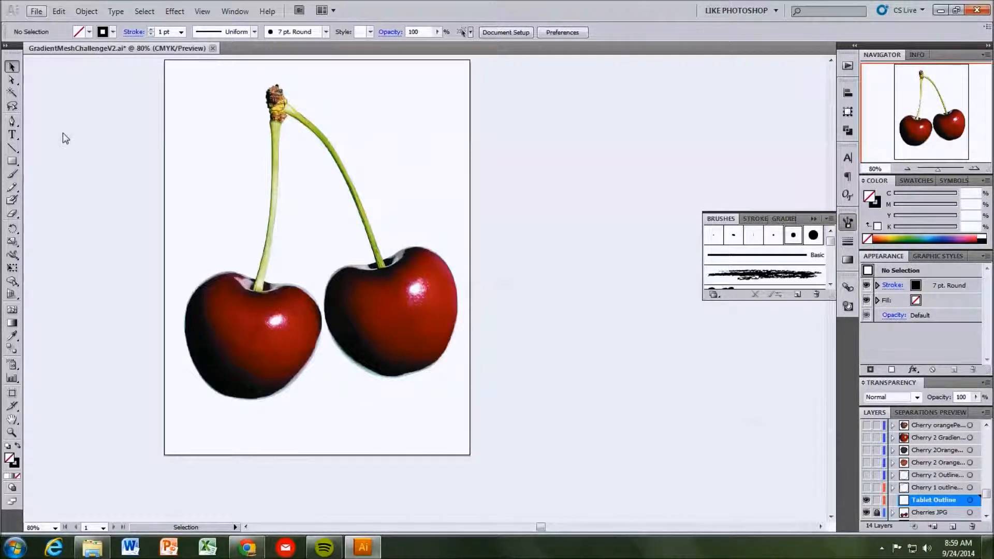
Unlock the Cherries JPG layer and lock it again
{"action": "key", "text": "alt+f"}
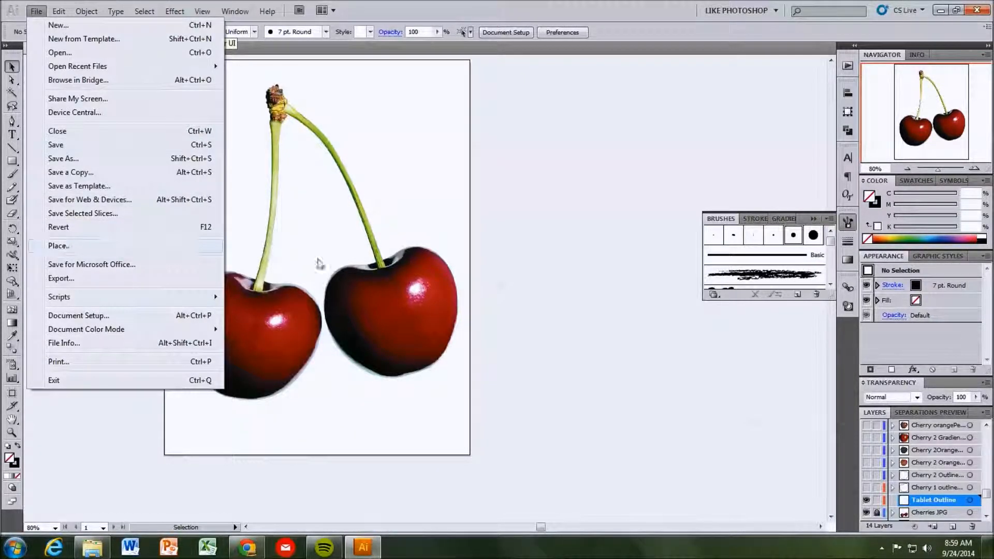
{"action": "left_click", "coordinate": [882, 517]}
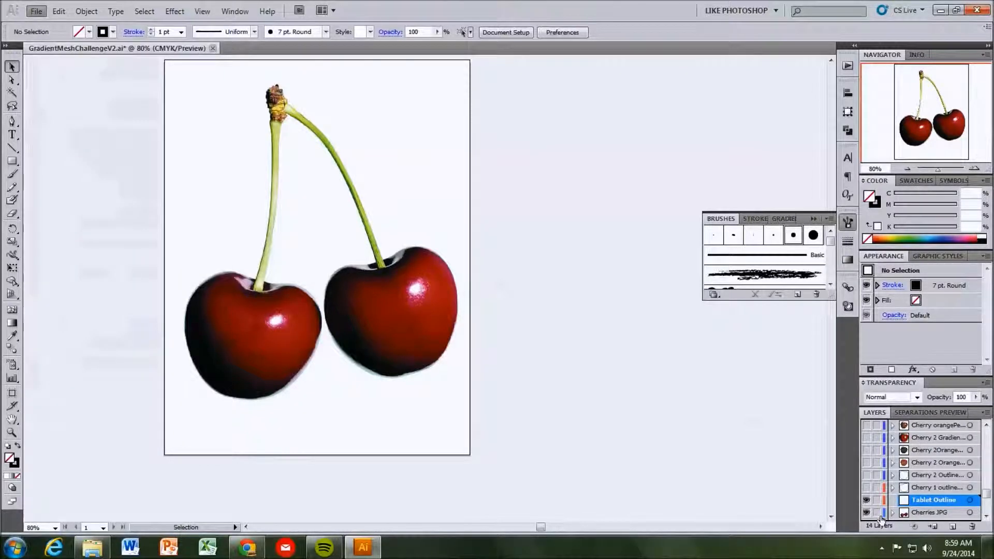
{"action": "left_click", "coordinate": [879, 514]}
{"action": "left_click", "coordinate": [877, 513]}
{"action": "left_click", "coordinate": [866, 512]}
{"action": "left_click", "coordinate": [866, 513]}
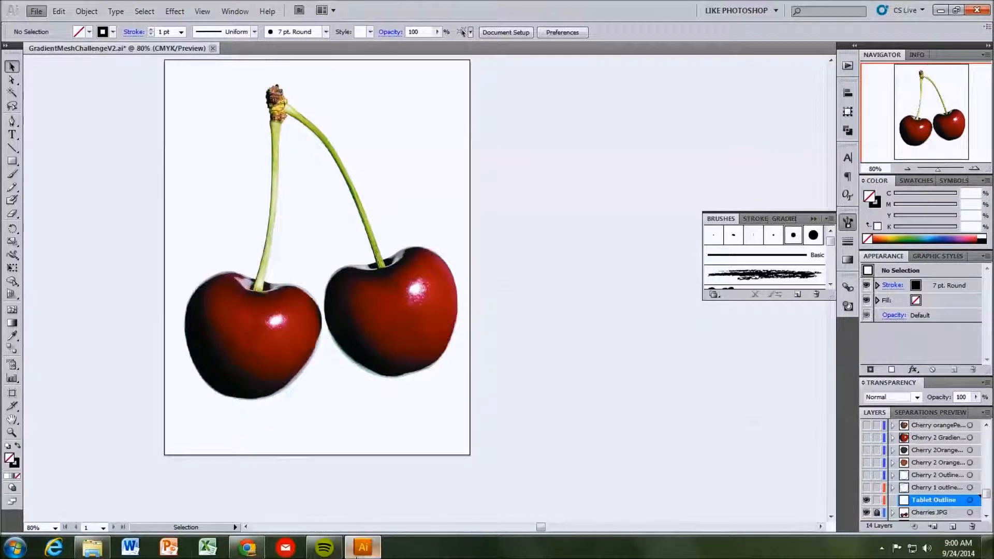
Switch to Chrome, read the slide "The document" in the GradientMeshChallenge presentation, and return to Illustrator
{"action": "left_click", "coordinate": [258, 551]}
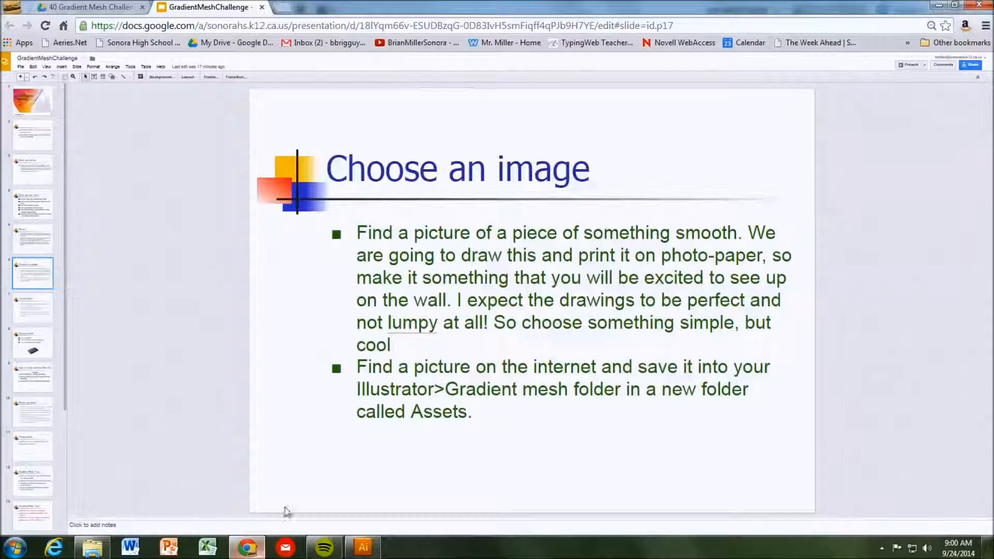
{"action": "left_click", "coordinate": [29, 313]}
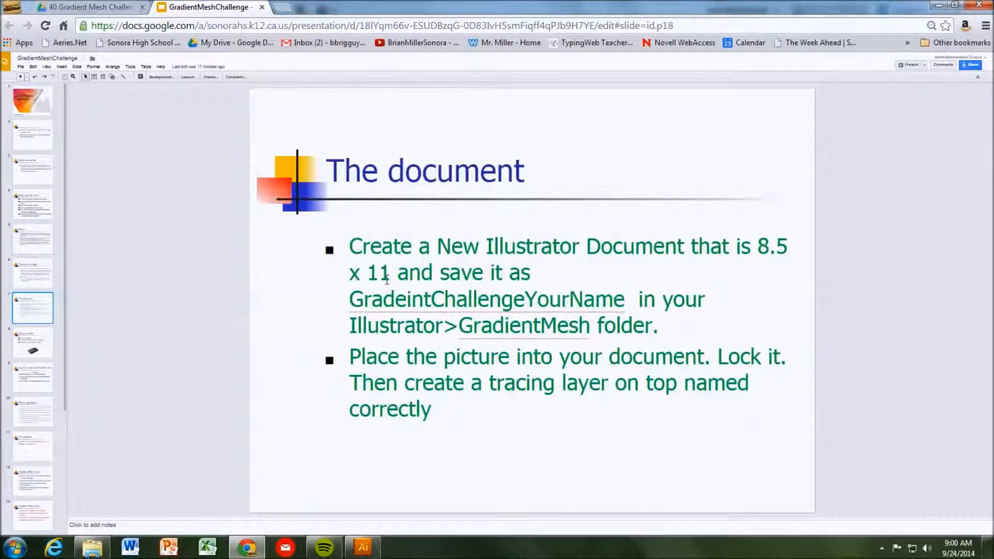
{"action": "left_click", "coordinate": [356, 552]}
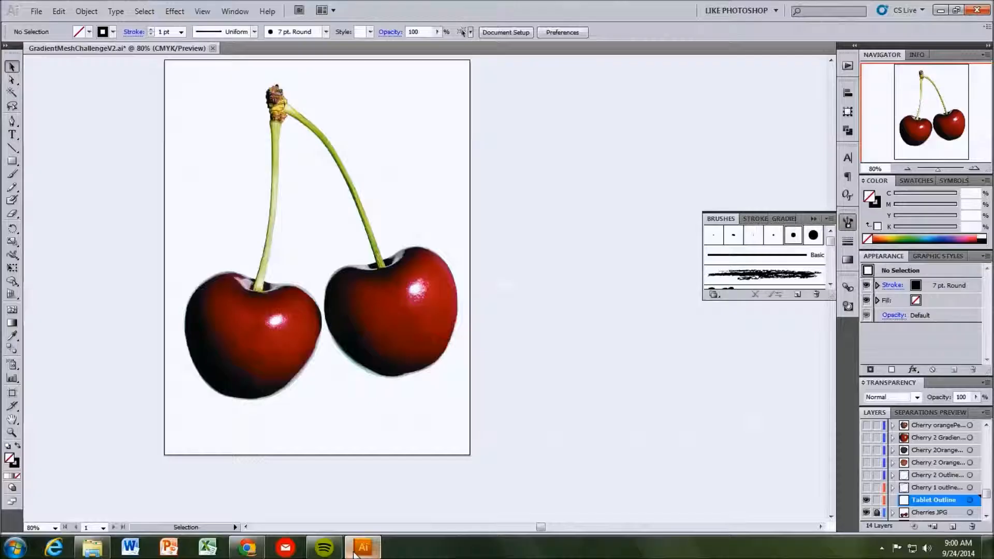
View the New Document settings and dismiss them without creating a document
{"action": "left_click", "coordinate": [36, 11]}
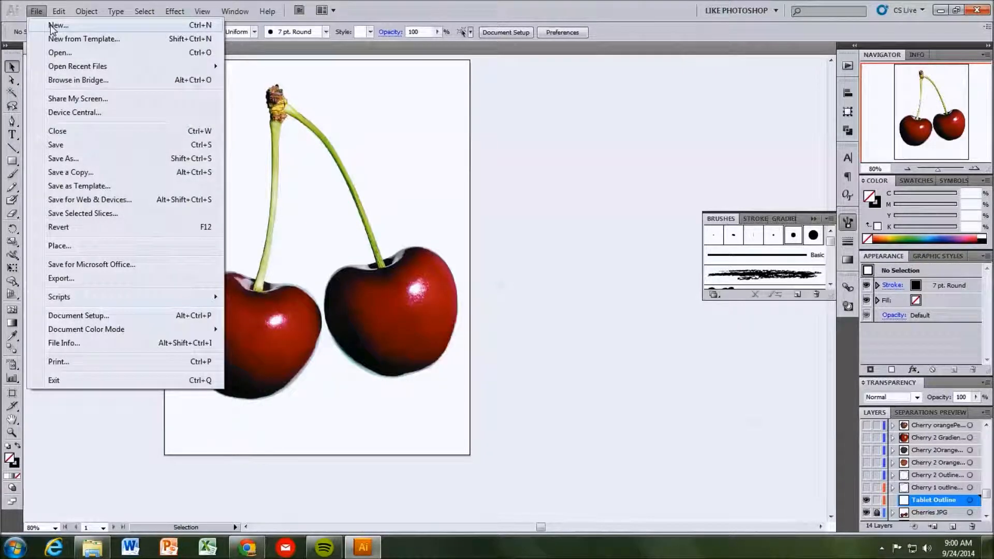
{"action": "key", "text": "Escape"}
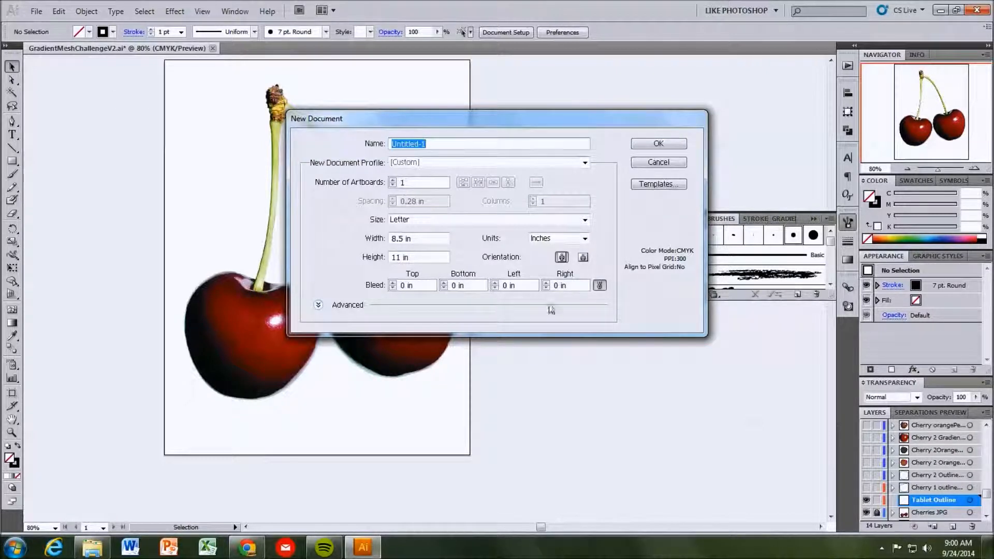
{"action": "left_click", "coordinate": [659, 162]}
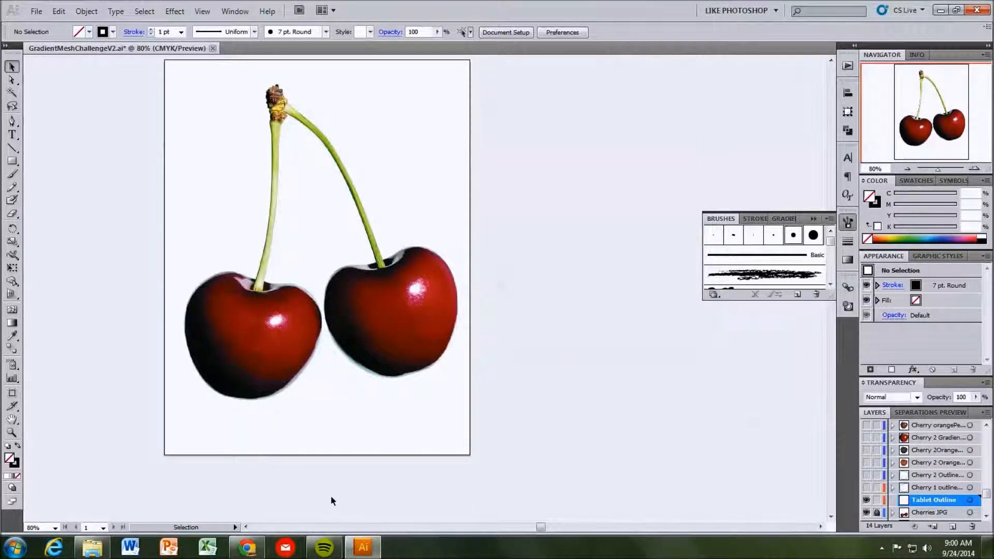
Switch to Chrome, read the "Wacom tablet" slide of the presentation, and return to Illustrator
{"action": "left_click", "coordinate": [247, 547]}
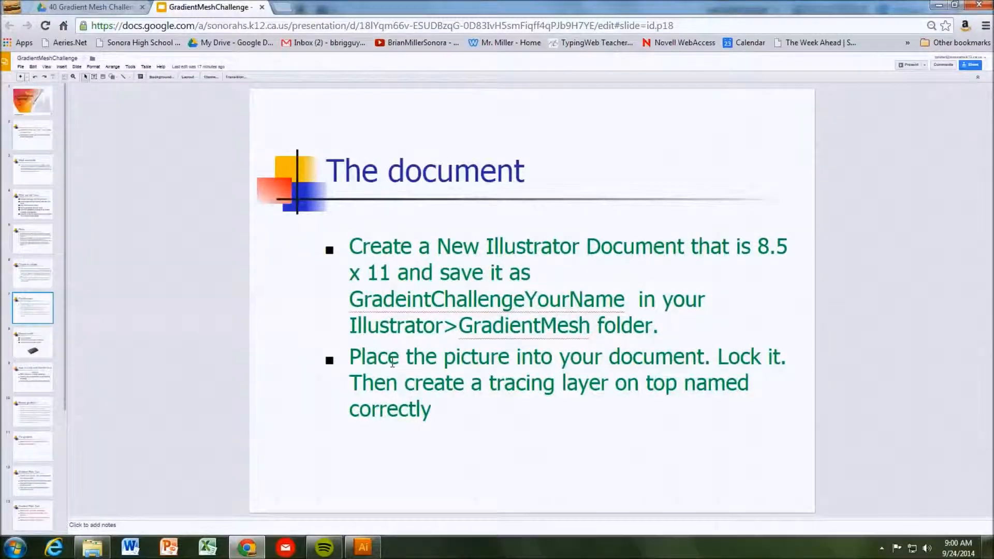
{"action": "left_click", "coordinate": [35, 356]}
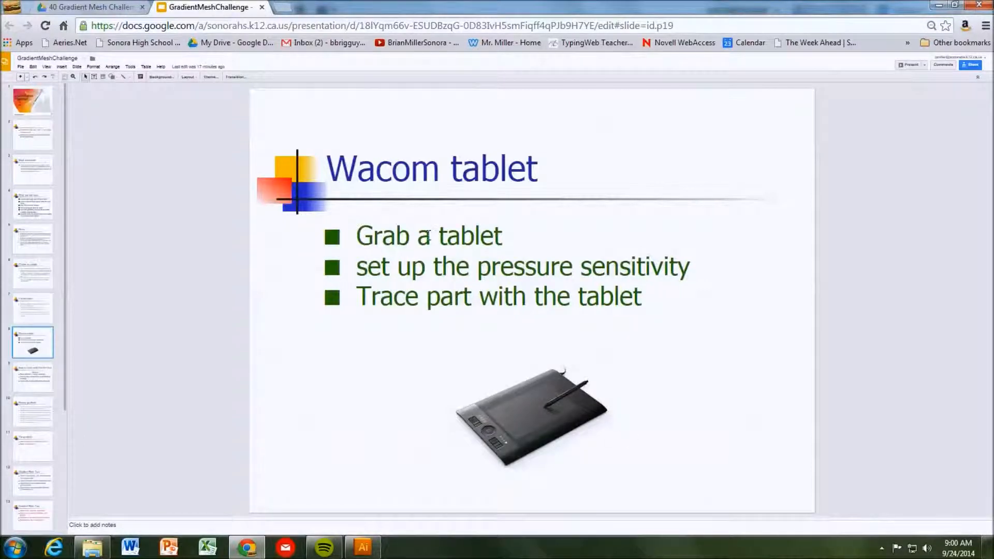
{"action": "left_click", "coordinate": [375, 549]}
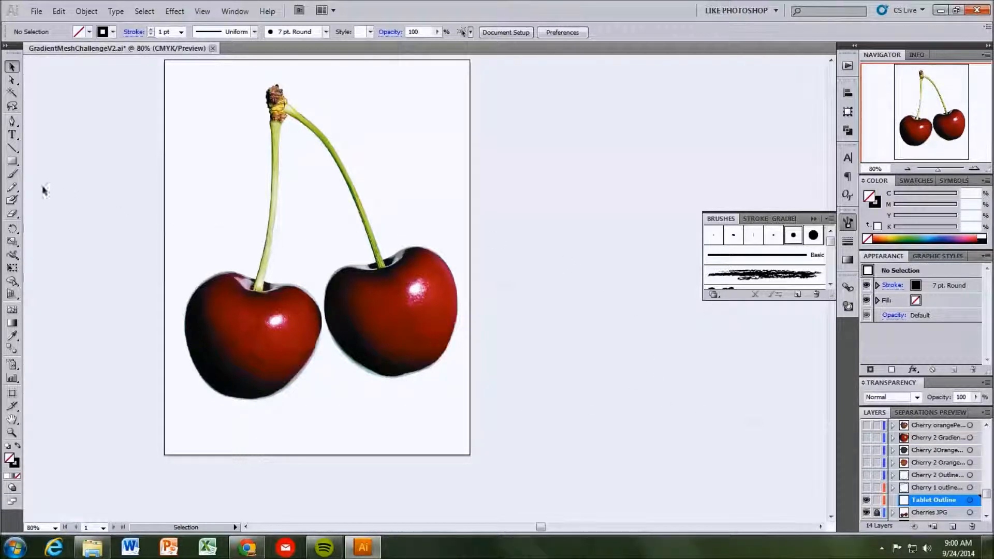
Examine the left cherry and both stems of the photo up close
{"action": "left_click", "coordinate": [13, 175]}
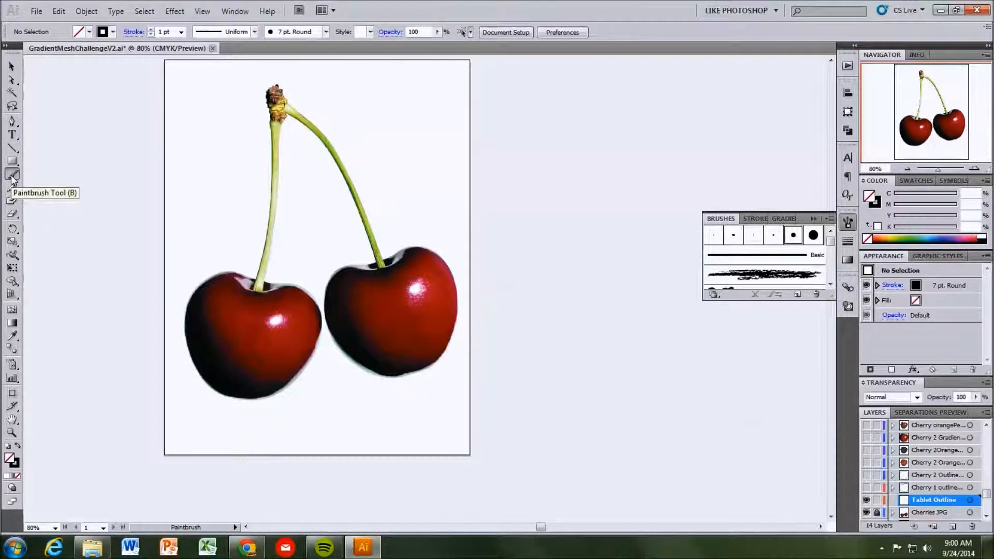
{"action": "left_click", "coordinate": [12, 432]}
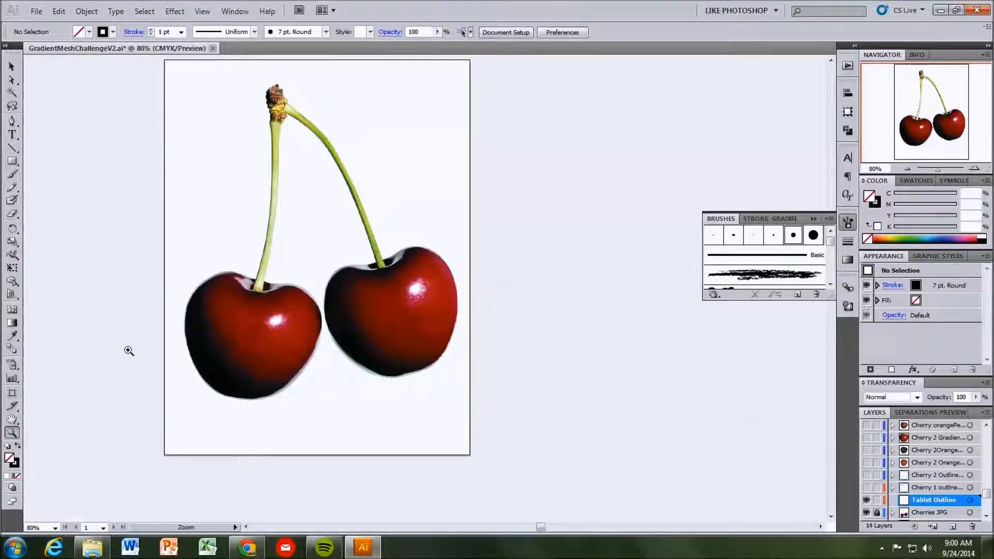
{"action": "left_click_drag", "start_coordinate": [169, 257], "coordinate": [342, 417]}
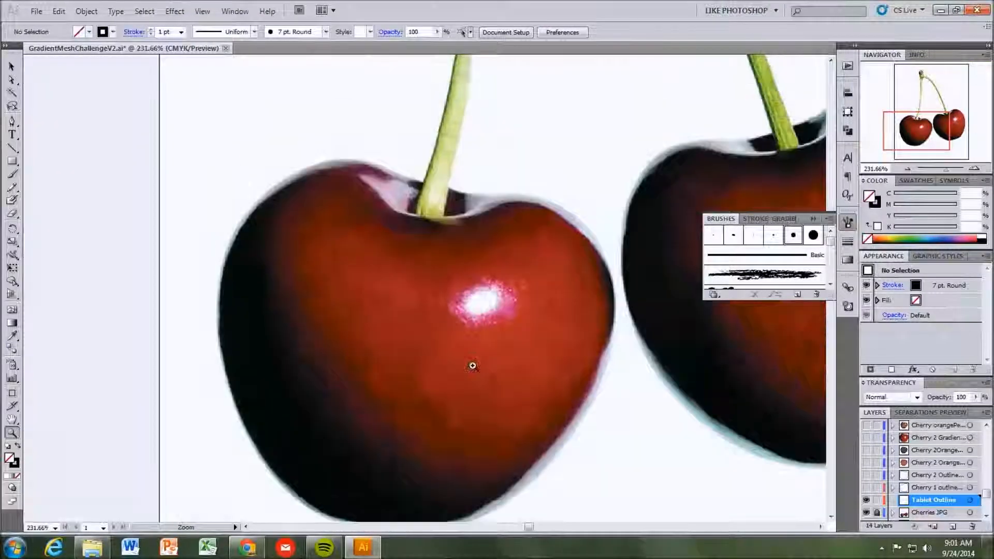
{"action": "scroll", "coordinate": [498, 348], "scroll_direction": "up", "scroll_amount": 10}
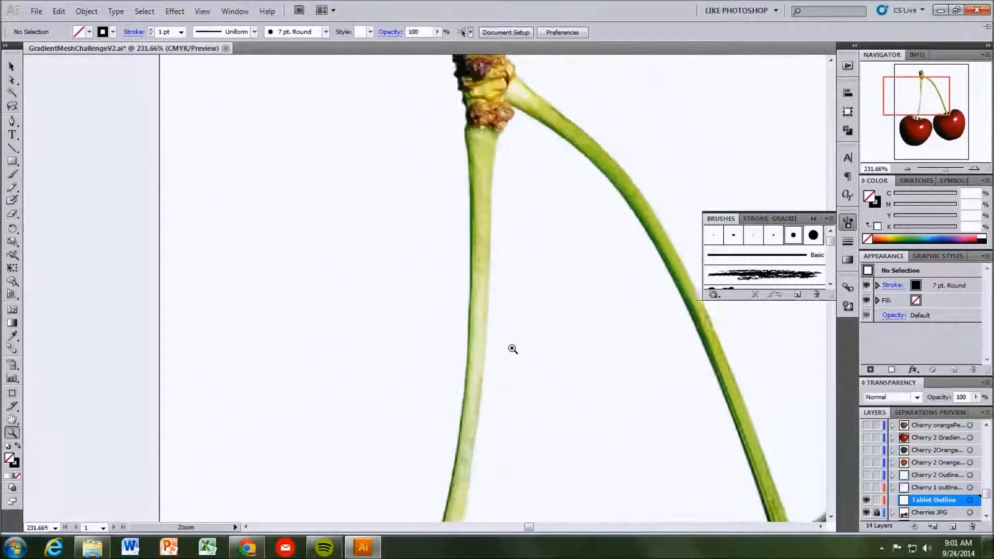
{"action": "scroll", "coordinate": [512, 351], "scroll_direction": "down", "scroll_amount": 1}
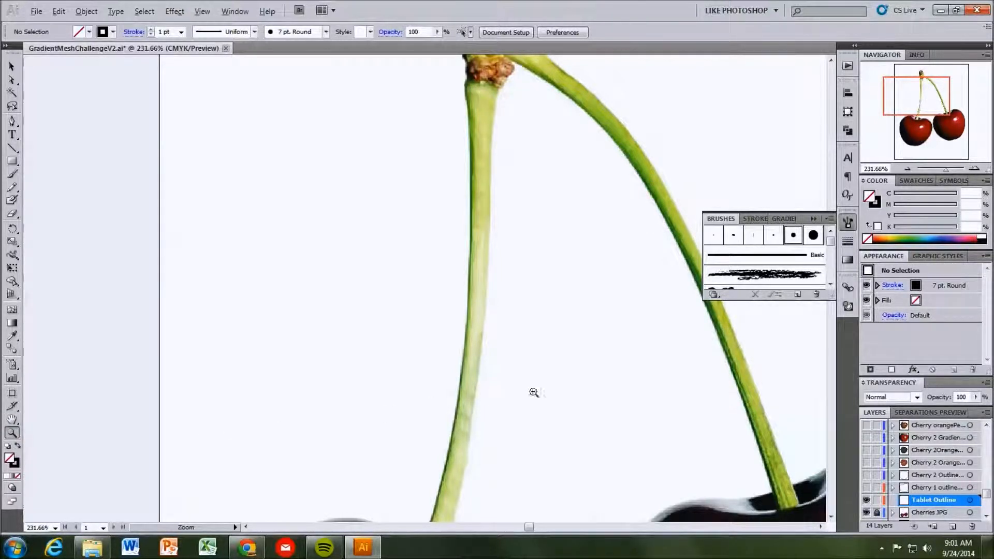
{"action": "left_click", "coordinate": [488, 373], "text": "alt"}
{"action": "left_click", "coordinate": [414, 280], "text": "alt"}
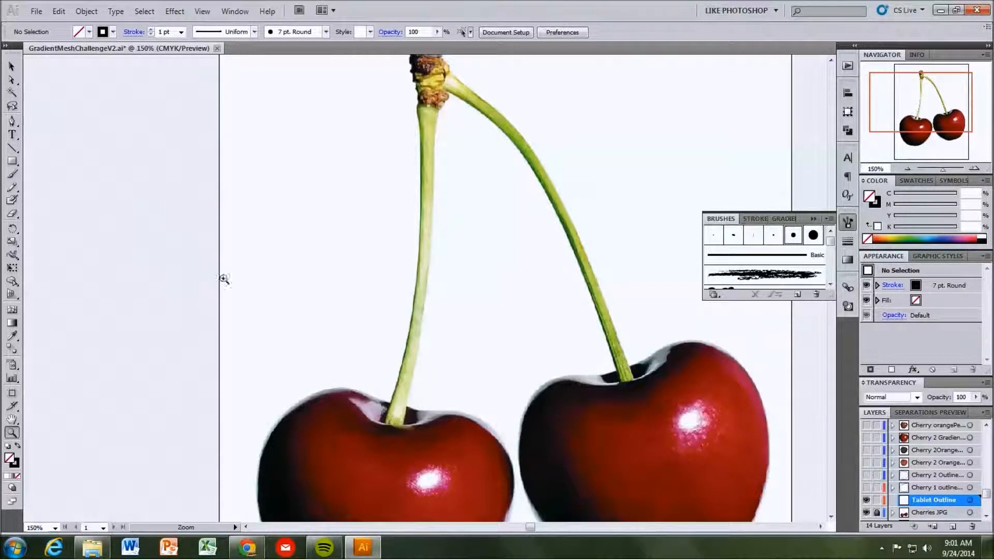
Set the 7 pt. Round calligraphic brush's diameter to Pressure and paint a curved test stroke beside the left stem
{"action": "left_click", "coordinate": [12, 173]}
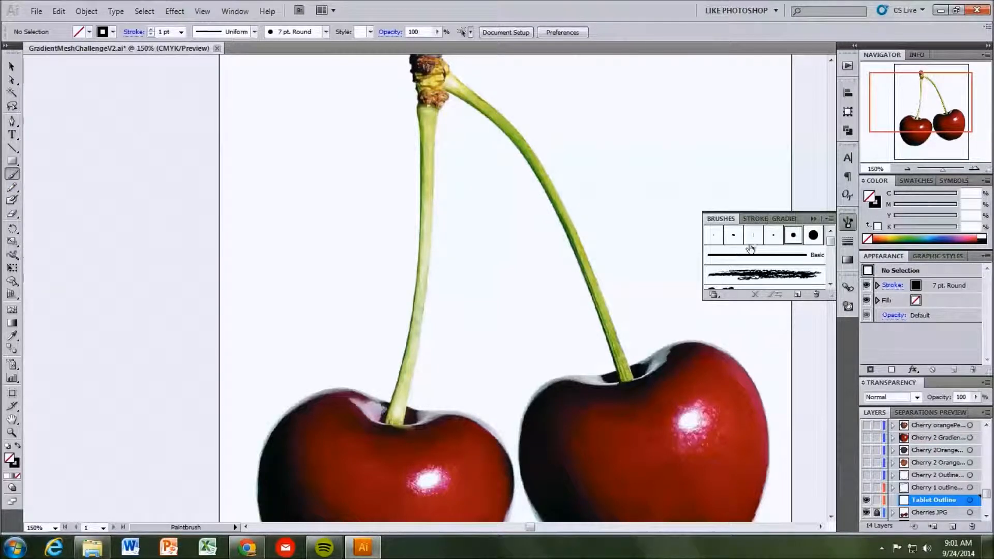
{"action": "double_click", "coordinate": [793, 237]}
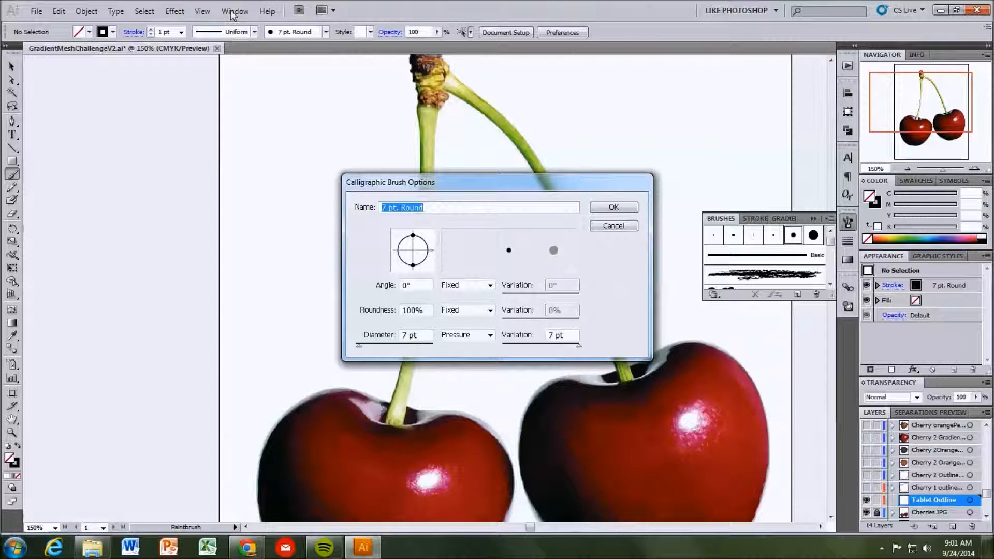
{"action": "left_click_drag", "start_coordinate": [358, 345], "coordinate": [358, 345]}
{"action": "left_click", "coordinate": [484, 335]}
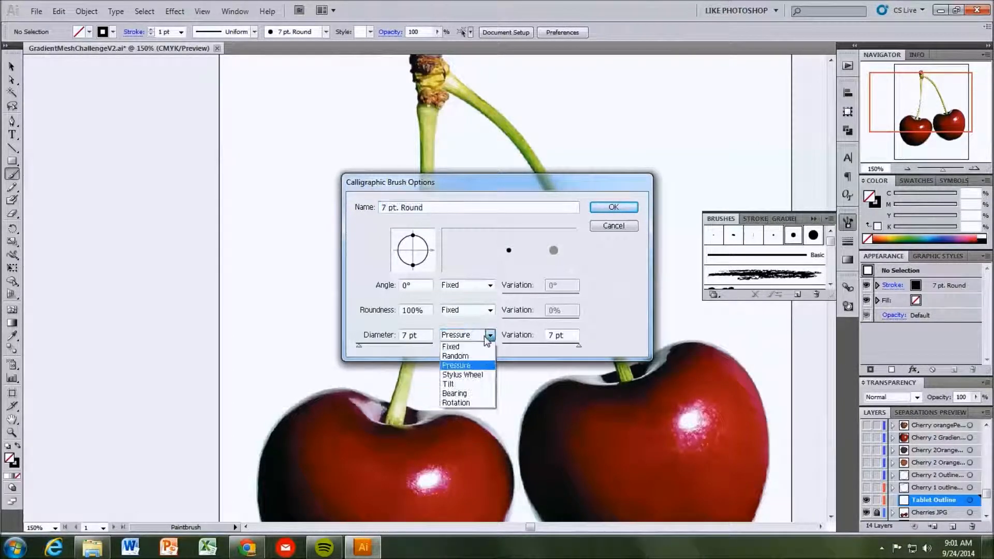
{"action": "left_click", "coordinate": [467, 365]}
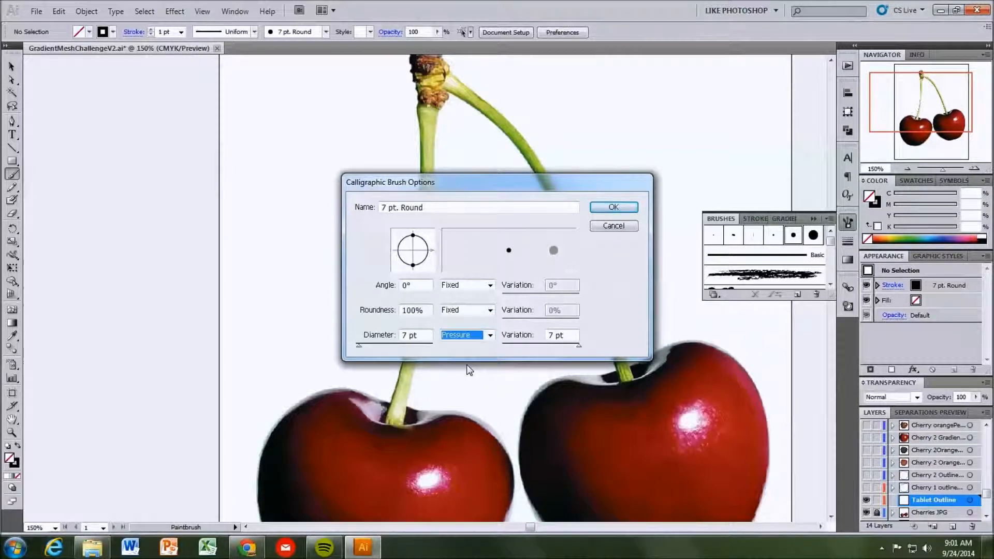
{"action": "left_click", "coordinate": [614, 207]}
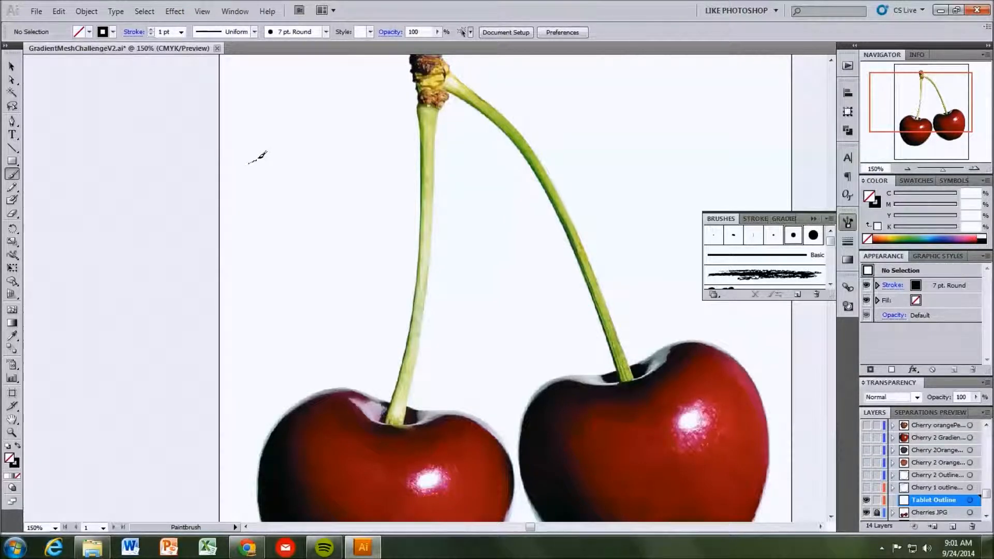
{"action": "mouse_move", "coordinate": [277, 146]}
{"action": "left_mouse_down"}
{"action": "mouse_move", "coordinate": [328, 142]}
{"action": "mouse_move", "coordinate": [351, 162]}
{"action": "mouse_move", "coordinate": [358, 200]}
{"action": "left_mouse_up"}
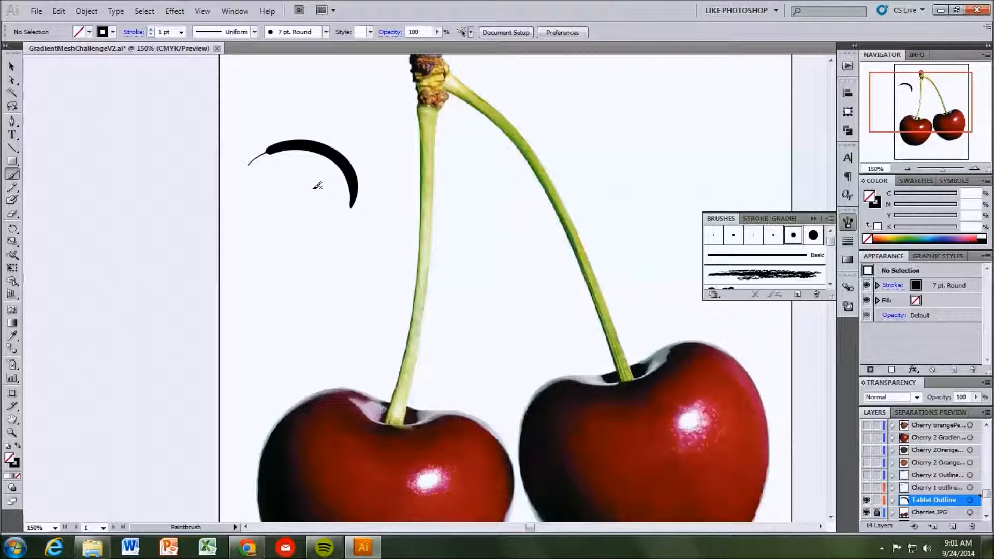
Draw a closed curved shape about 1.55 by 1.18 in below the test stroke with the Pen tool
{"action": "left_click", "coordinate": [12, 121]}
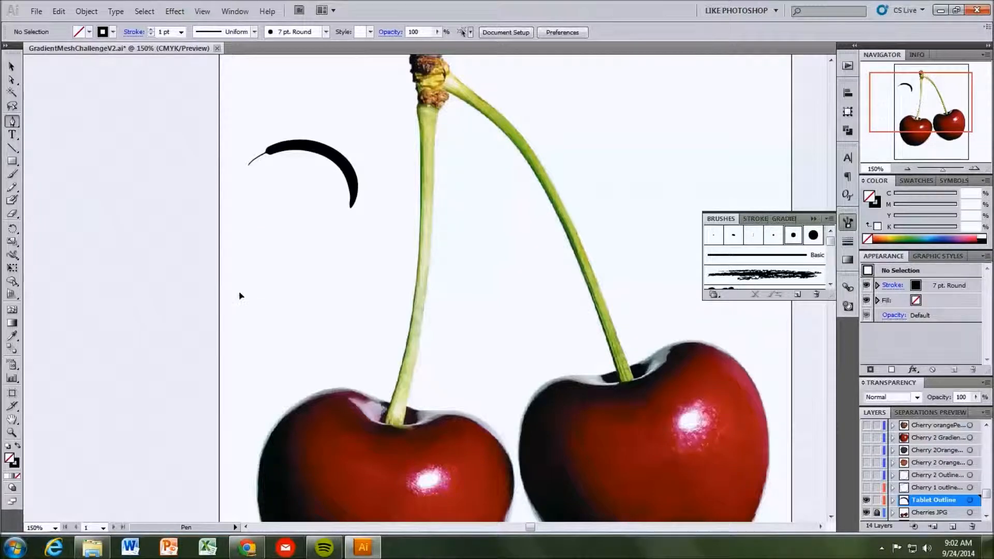
{"action": "left_click", "coordinate": [239, 292]}
{"action": "left_click", "coordinate": [294, 289]}
{"action": "left_click_drag", "start_coordinate": [298, 289], "coordinate": [231, 346]}
{"action": "left_click_drag", "start_coordinate": [240, 292], "coordinate": [244, 282]}
Apply the double-bulge variable width profile to the closed path and set its stroke weight to 9 pt
{"action": "left_click", "coordinate": [11, 66]}
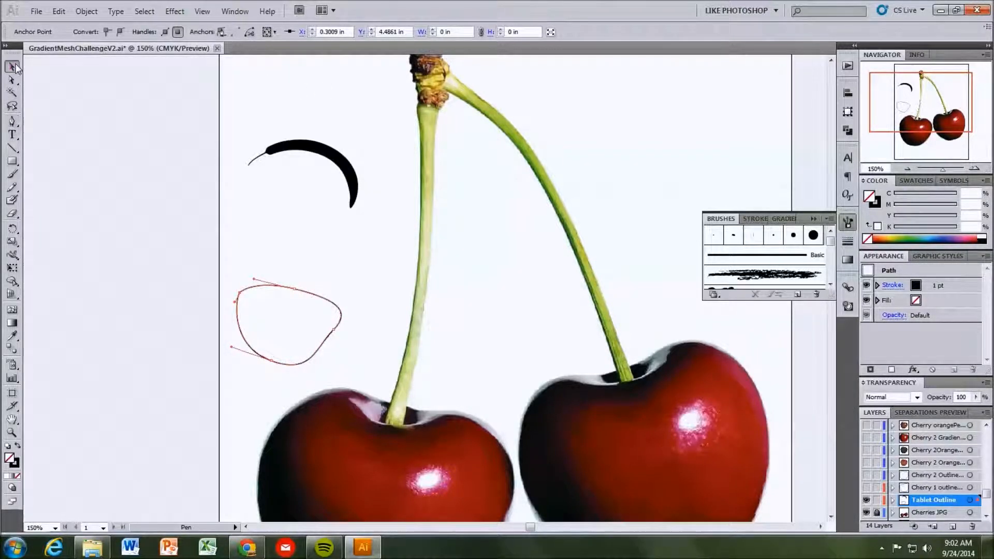
{"action": "left_click", "coordinate": [312, 290]}
{"action": "left_click", "coordinate": [317, 294]}
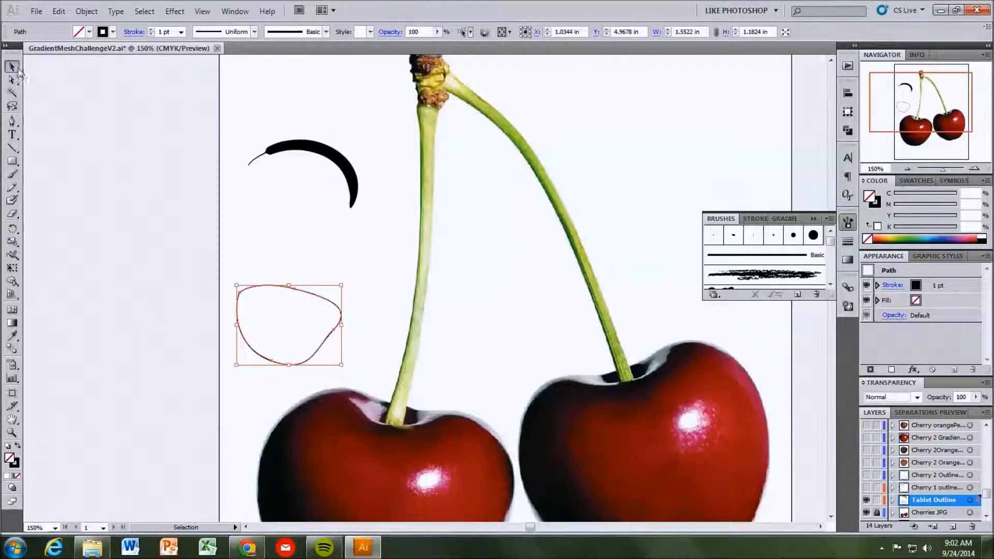
{"action": "left_click", "coordinate": [255, 32]}
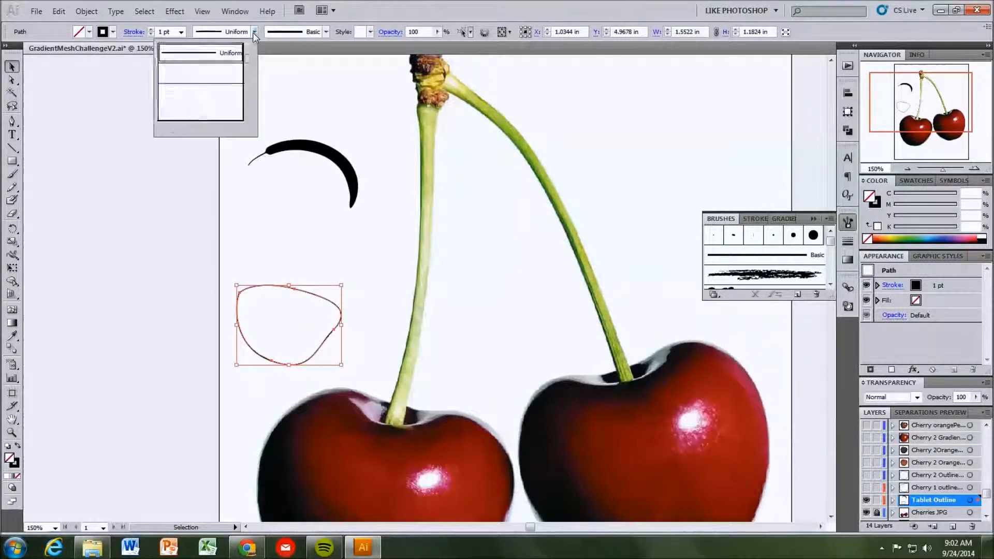
{"action": "left_click", "coordinate": [215, 96]}
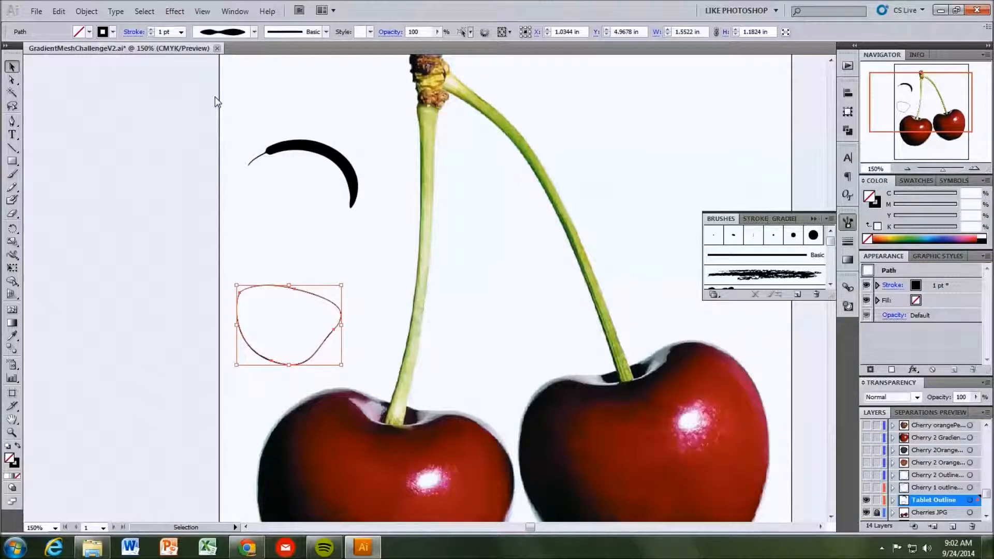
{"action": "left_click", "coordinate": [182, 32]}
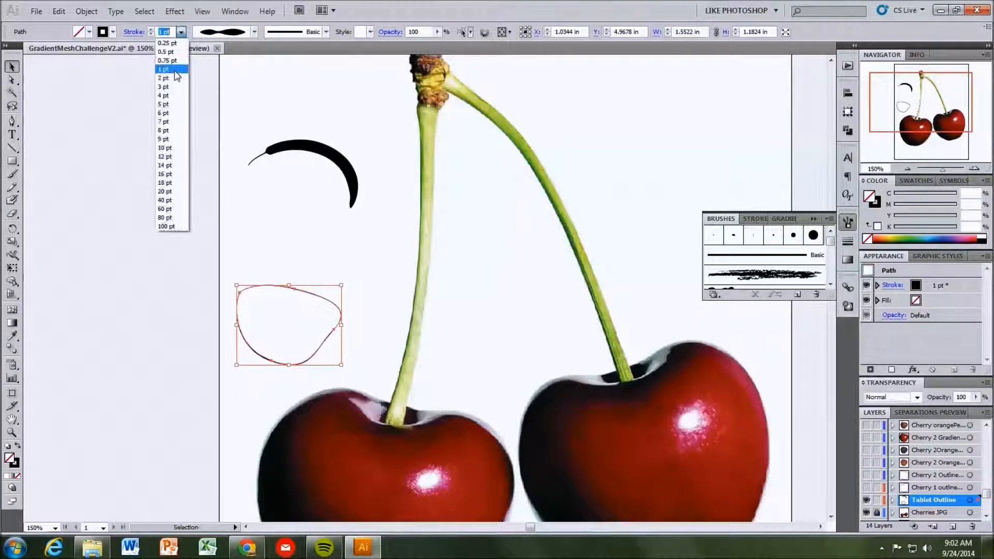
{"action": "left_click", "coordinate": [164, 131]}
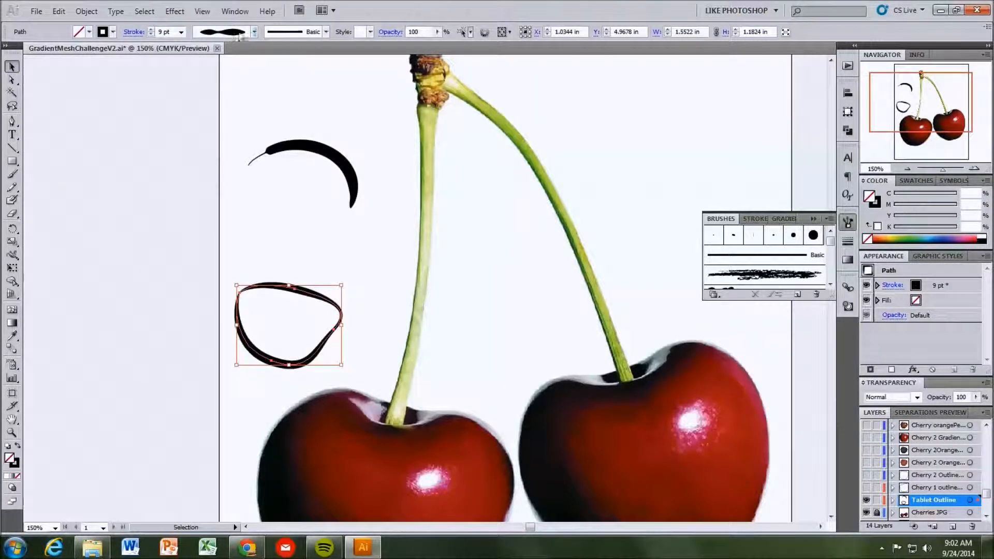
Create a new color group named Stem from the selected artwork
{"action": "left_click", "coordinate": [254, 32]}
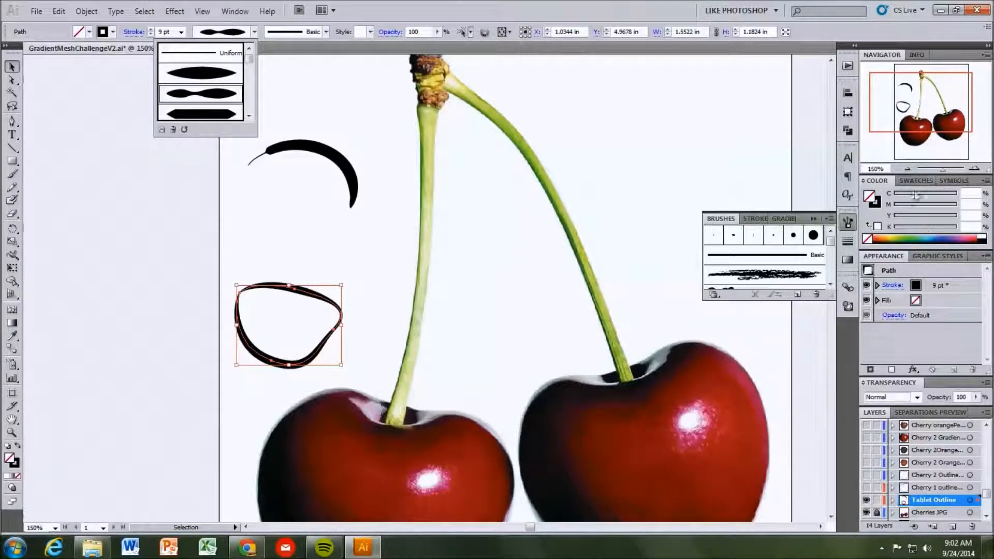
{"action": "left_click", "coordinate": [916, 184]}
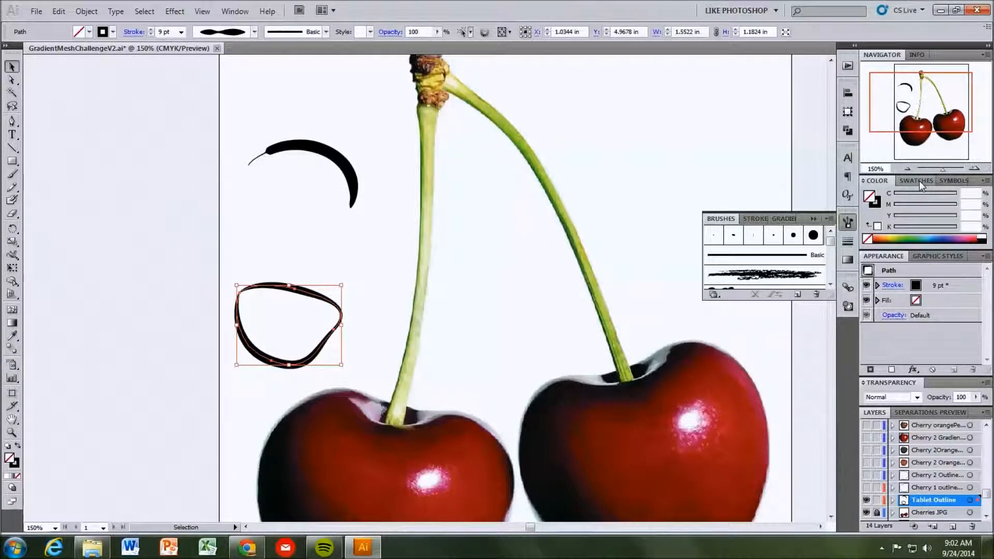
{"action": "left_click", "coordinate": [918, 181]}
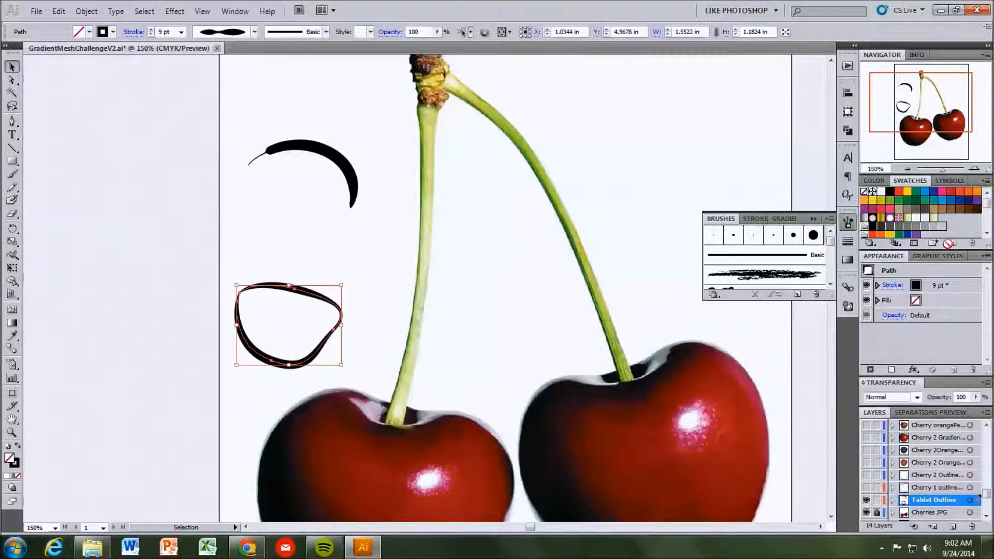
{"action": "left_click", "coordinate": [937, 244]}
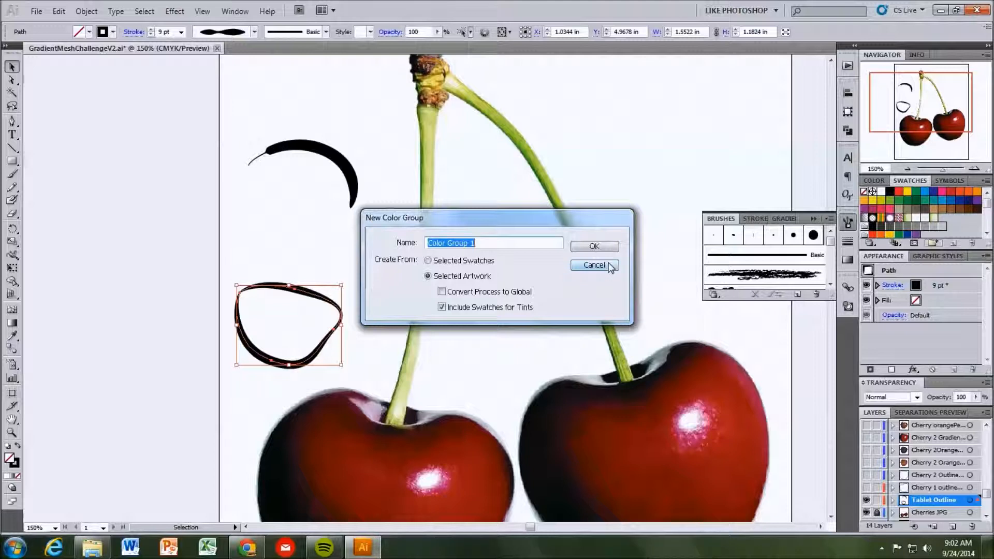
{"action": "type", "text": "Stem"}
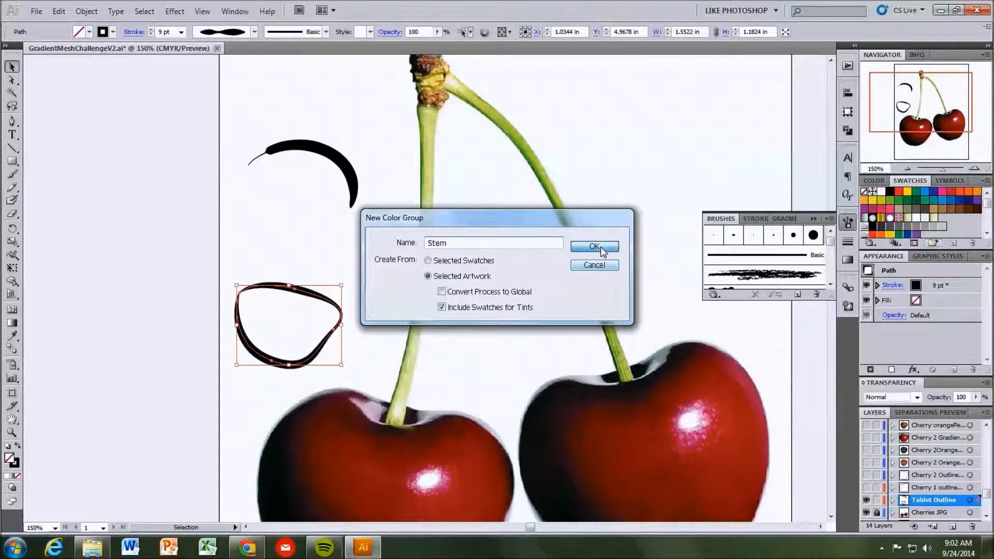
{"action": "left_click", "coordinate": [595, 247]}
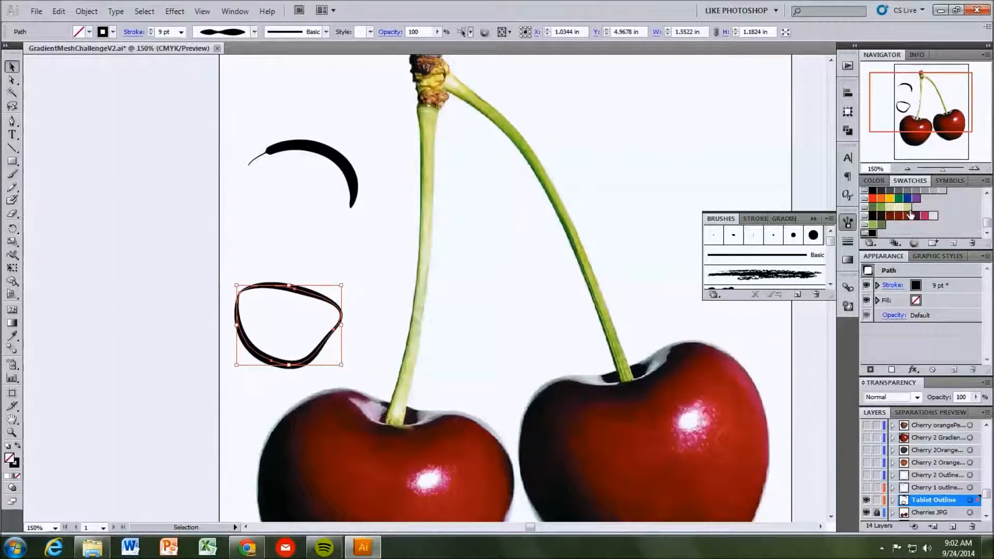
Draw a rectangle about 0.37 by 0.46 in beside the right stem and fill it with light green sampled from the left stem's upper end
{"action": "left_click", "coordinate": [12, 162]}
{"action": "left_click_drag", "start_coordinate": [577, 100], "coordinate": [602, 131]}
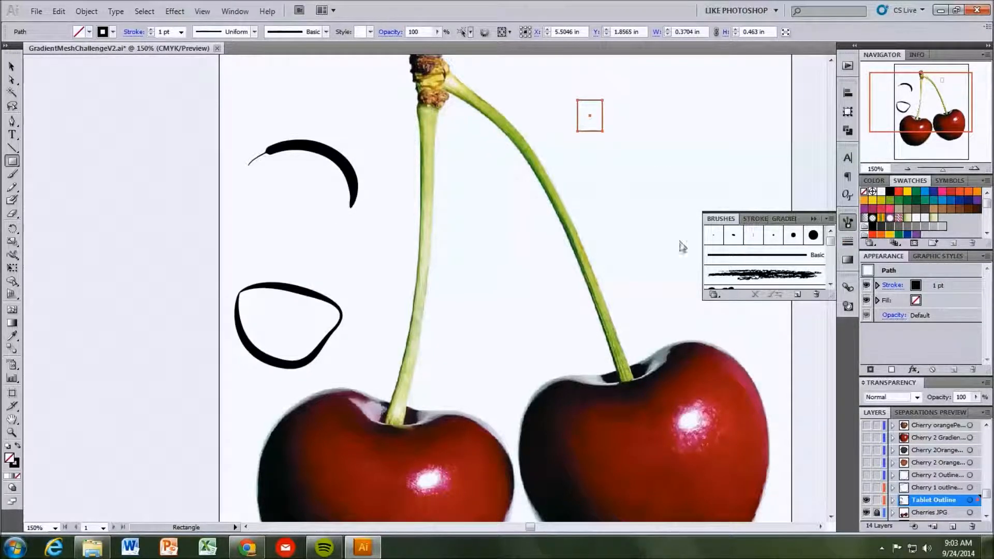
{"action": "left_click", "coordinate": [13, 336]}
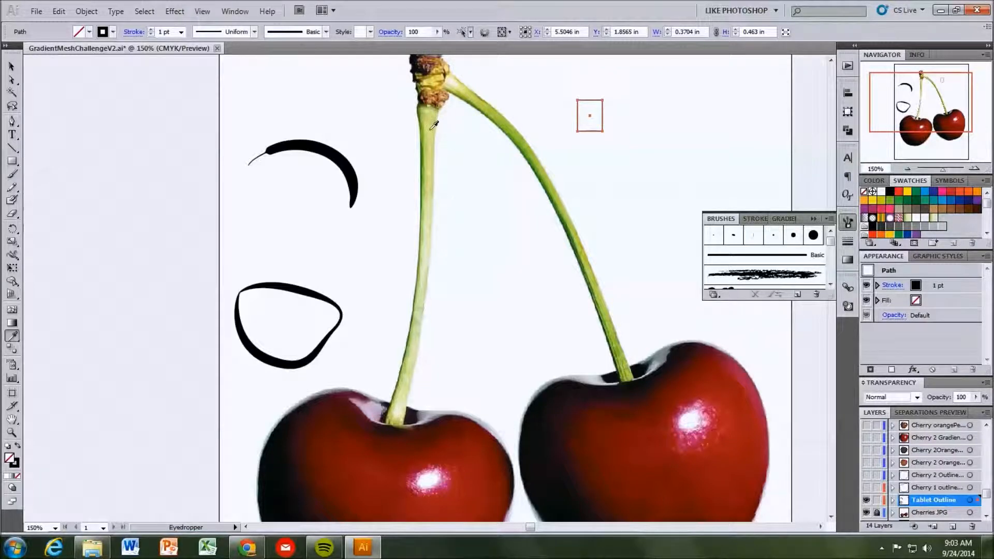
{"action": "left_click", "coordinate": [423, 114]}
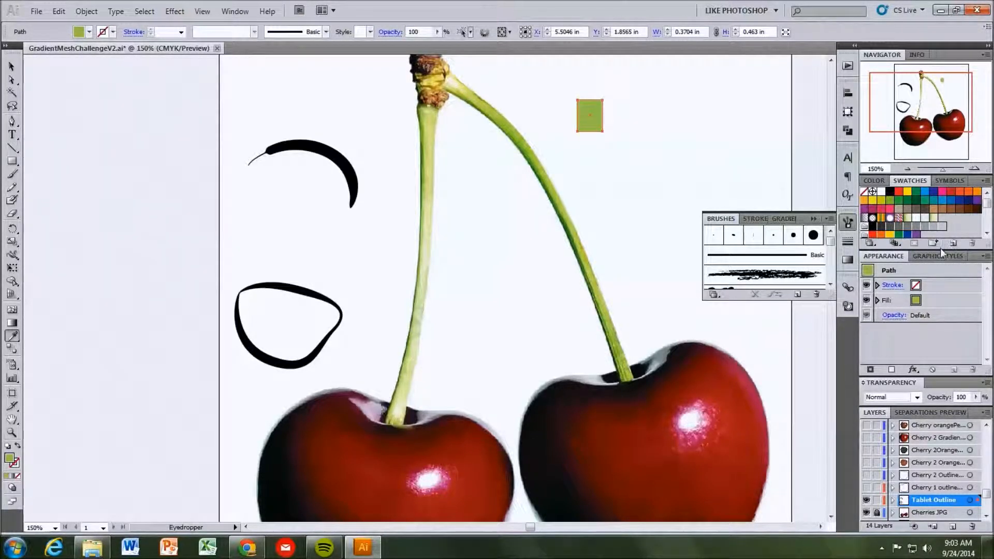
Add the rectangle's light green fill color as a swatch to the Stem color group
{"action": "left_click_drag", "start_coordinate": [940, 248], "coordinate": [940, 329]}
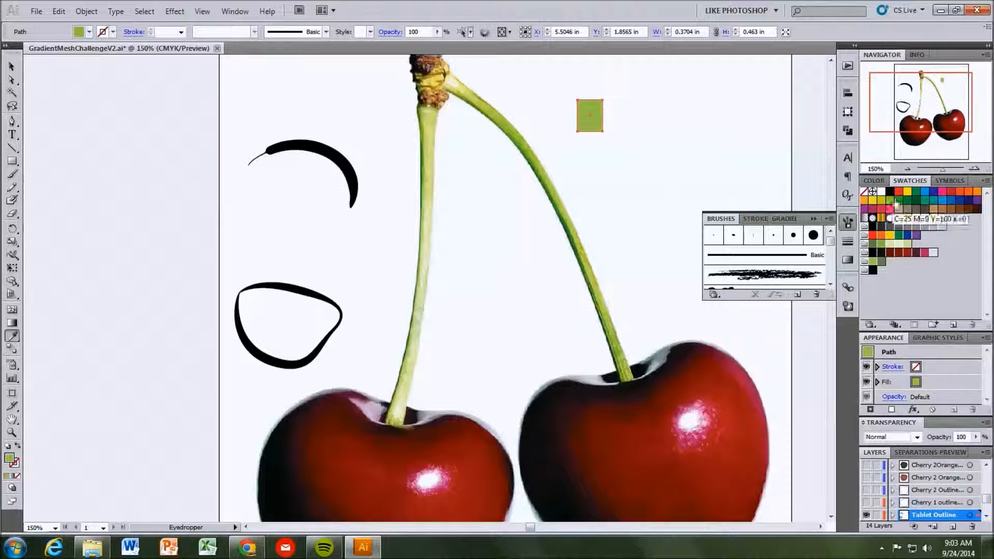
{"action": "left_click", "coordinate": [874, 180]}
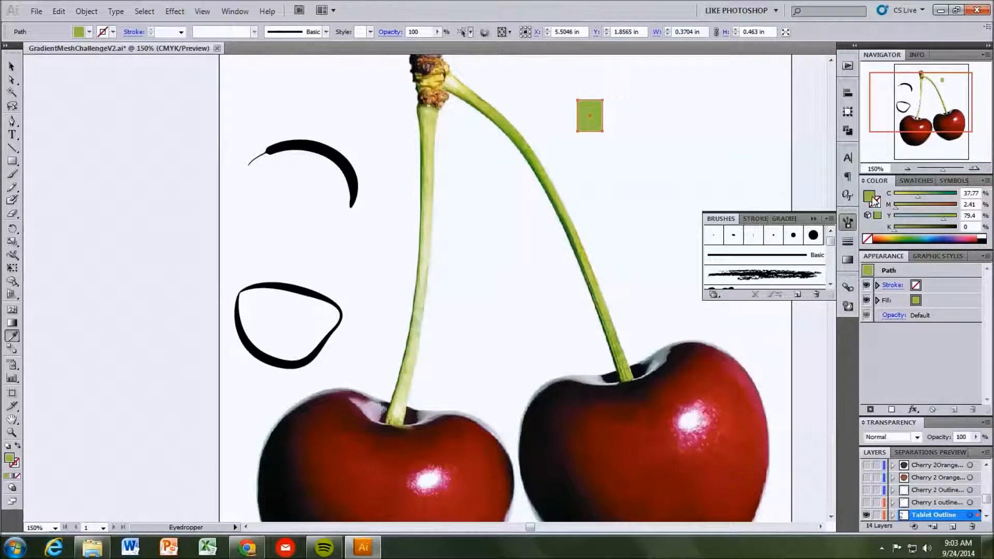
{"action": "left_click_drag", "start_coordinate": [897, 200], "coordinate": [872, 269]}
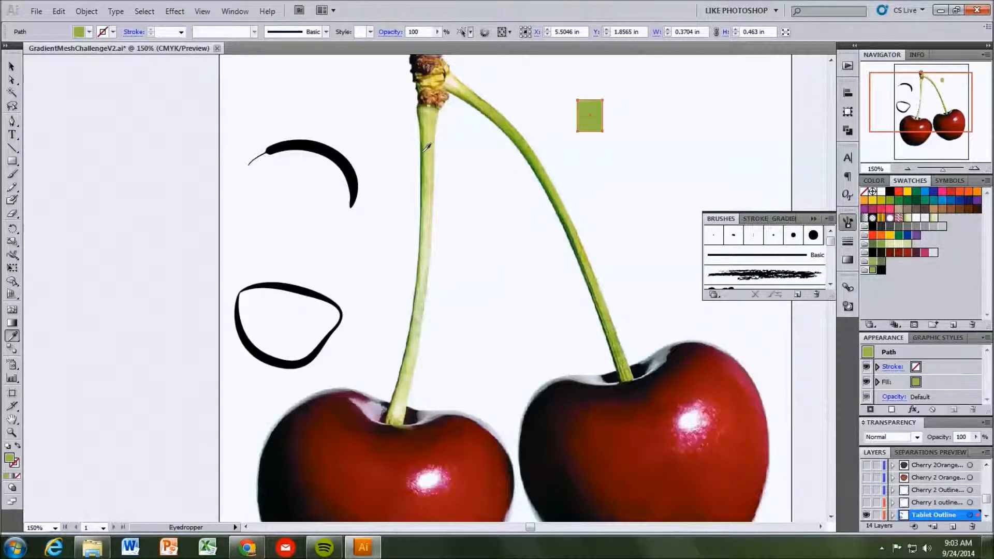
Sample a darker green from the left stem's upper edge and add it as a swatch to the Stem color group
{"action": "left_click", "coordinate": [420, 111]}
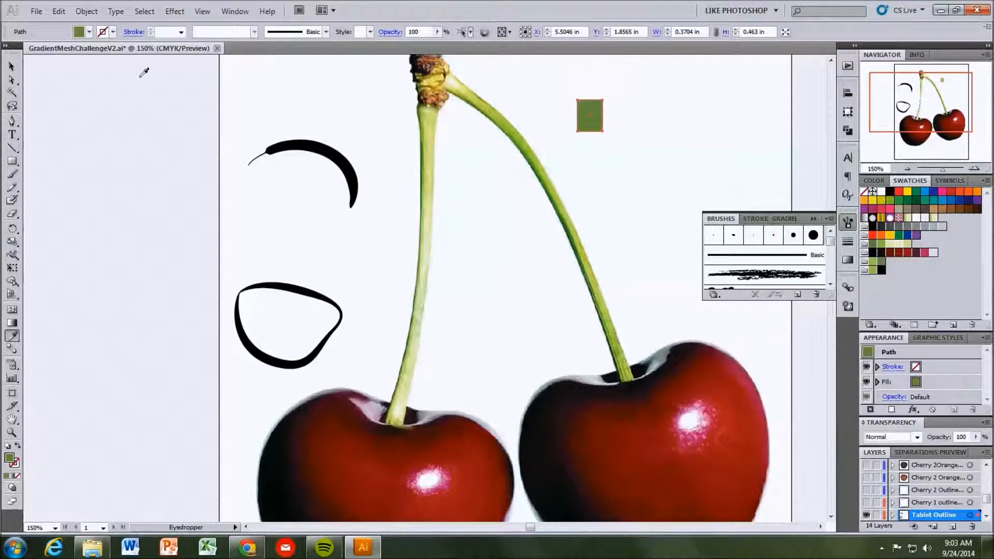
{"action": "left_click", "coordinate": [874, 181]}
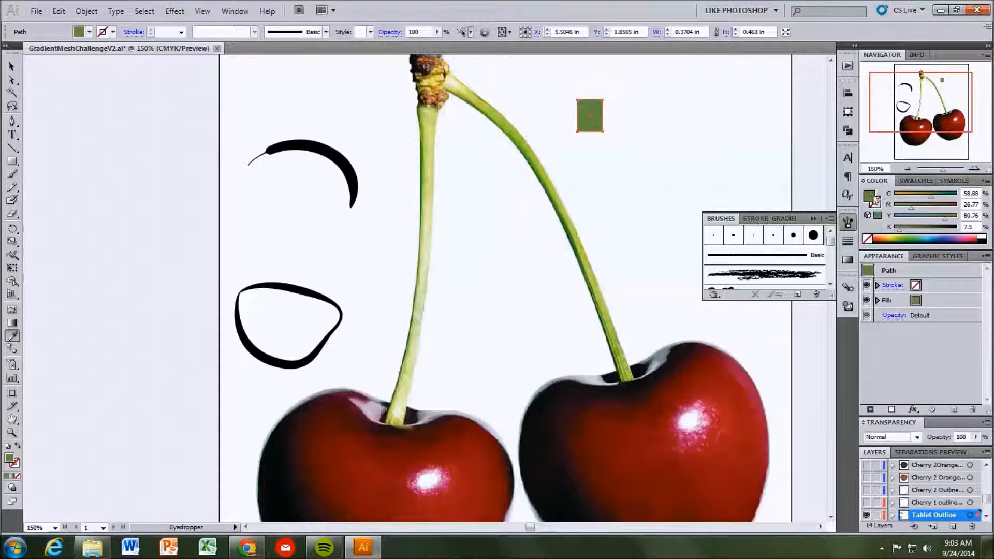
{"action": "left_click", "coordinate": [917, 182]}
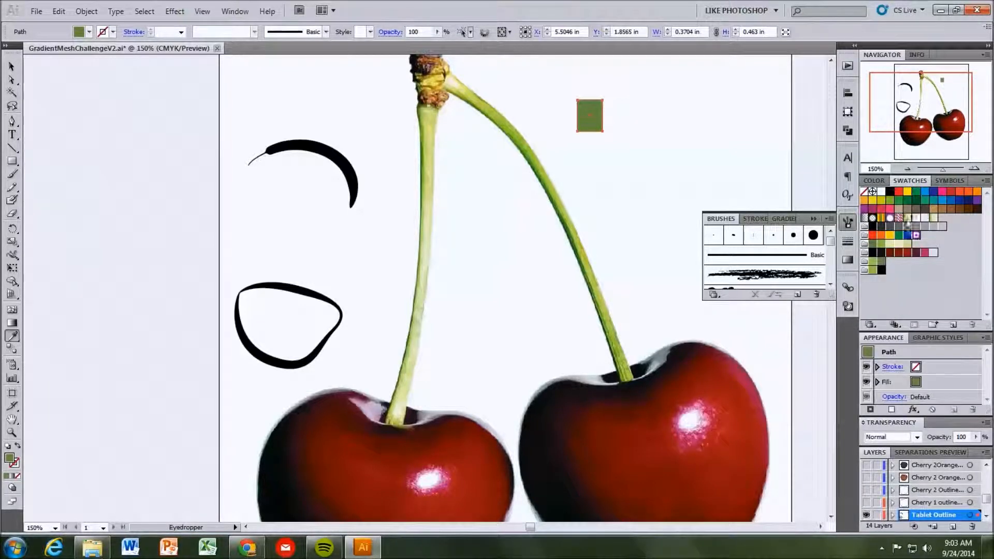
{"action": "left_click_drag", "start_coordinate": [877, 273], "coordinate": [878, 269]}
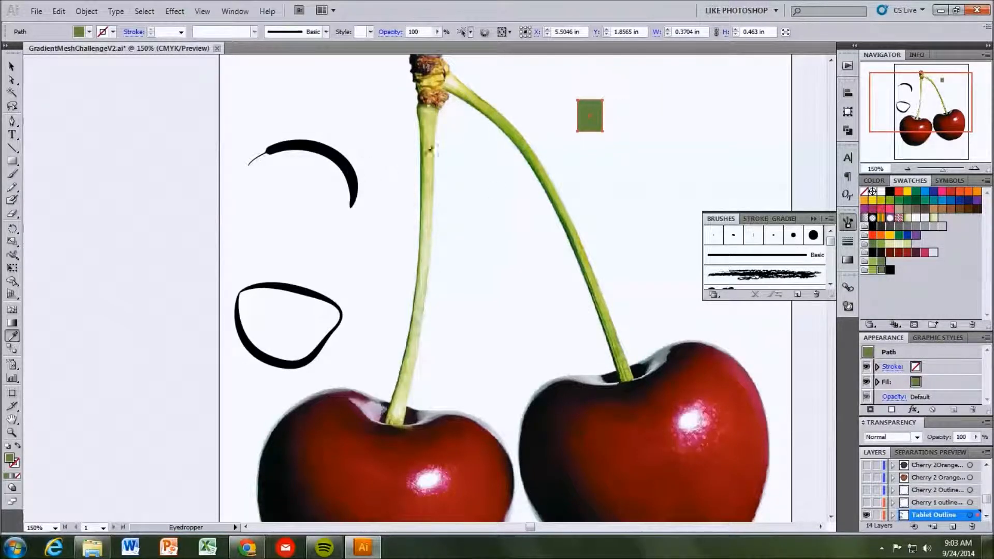
Paint a dark green stroke down the full length of the left stem with the 7 pt. Round brush
{"action": "left_click", "coordinate": [13, 175]}
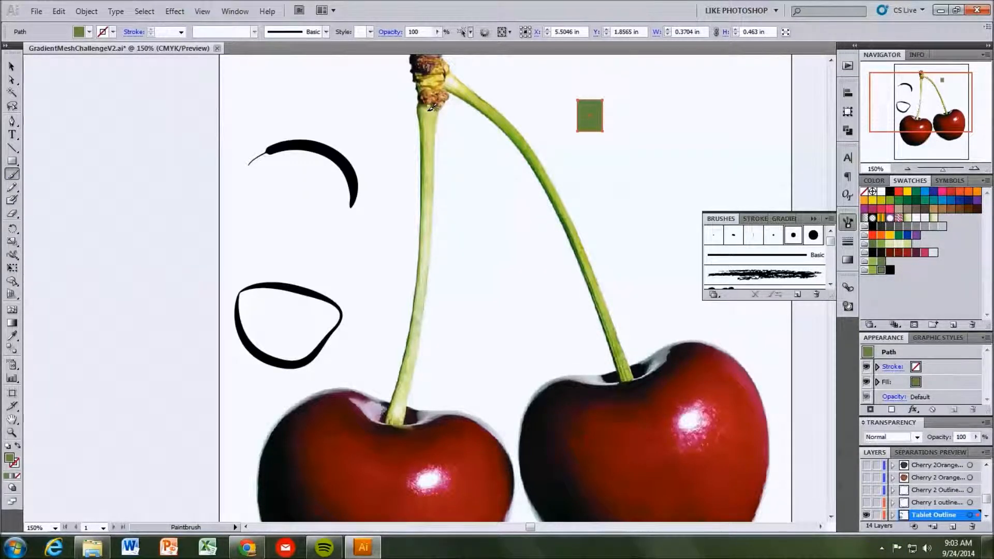
{"action": "key", "text": "ctrl+shift+a"}
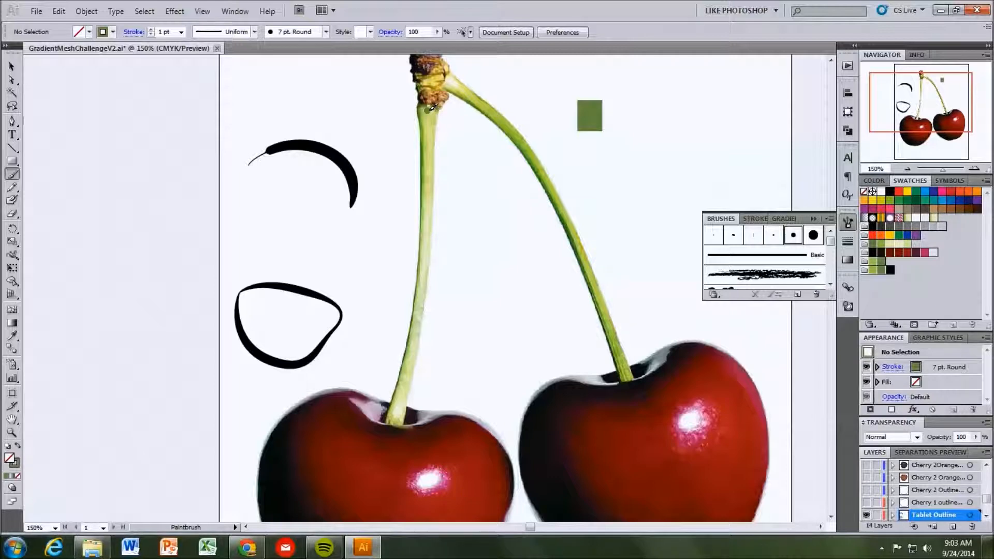
{"action": "left_click", "coordinate": [58, 10]}
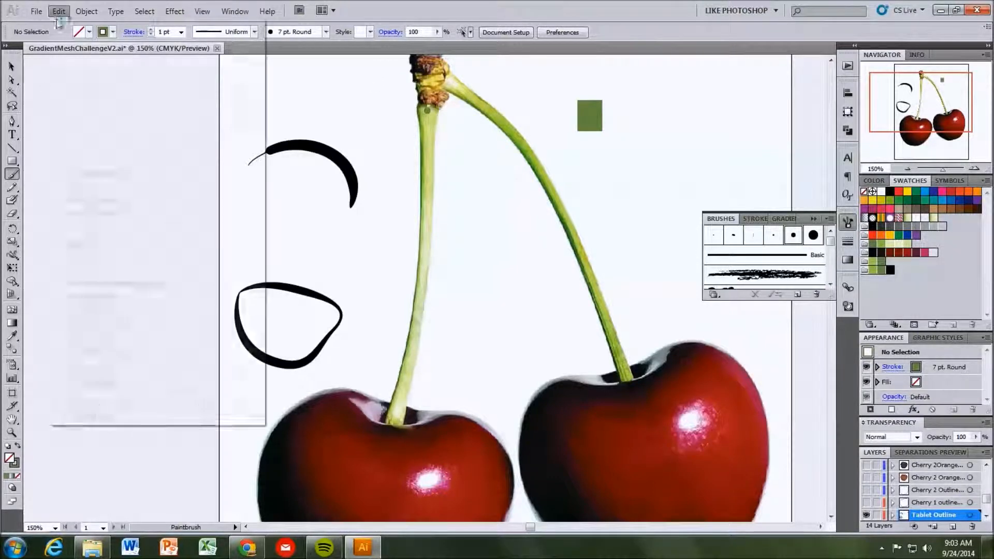
{"action": "left_click", "coordinate": [76, 25]}
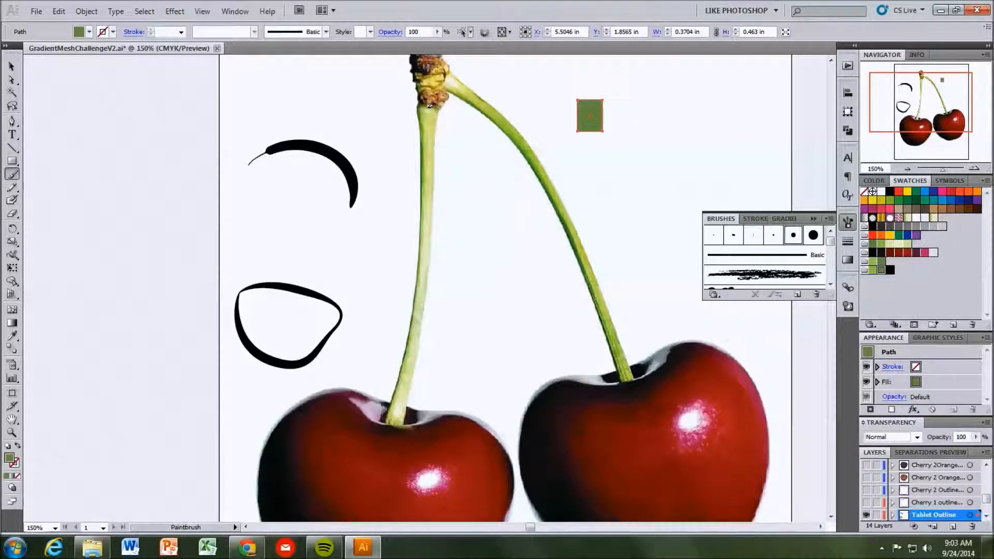
{"action": "mouse_move", "coordinate": [429, 107]}
{"action": "left_mouse_down"}
{"action": "mouse_move", "coordinate": [437, 142]}
{"action": "mouse_move", "coordinate": [392, 420]}
{"action": "left_mouse_up"}
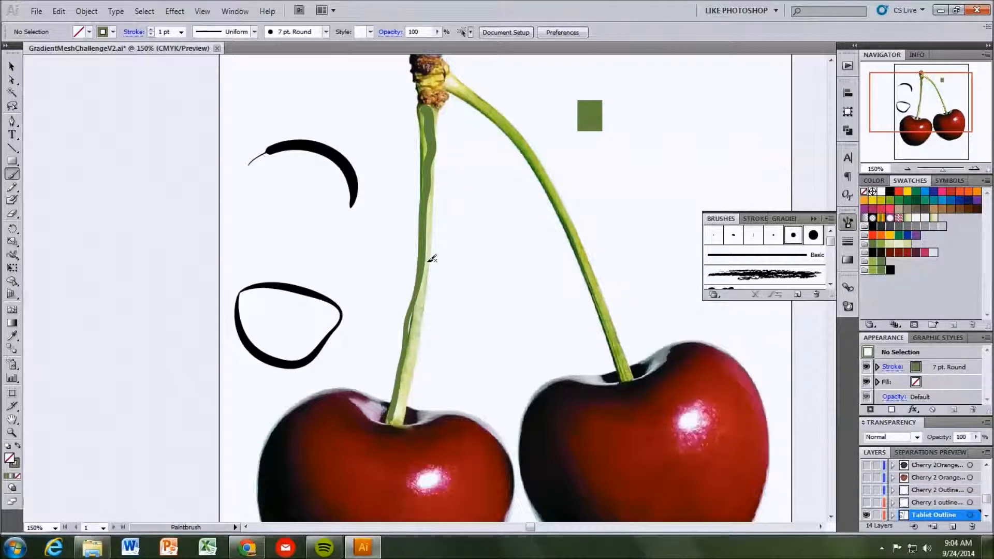
Examine the outlines of both cherries below the painted stem
{"action": "scroll", "coordinate": [435, 317], "scroll_direction": "down", "scroll_amount": 2}
{"action": "scroll", "coordinate": [434, 317], "scroll_direction": "down", "scroll_amount": 3}
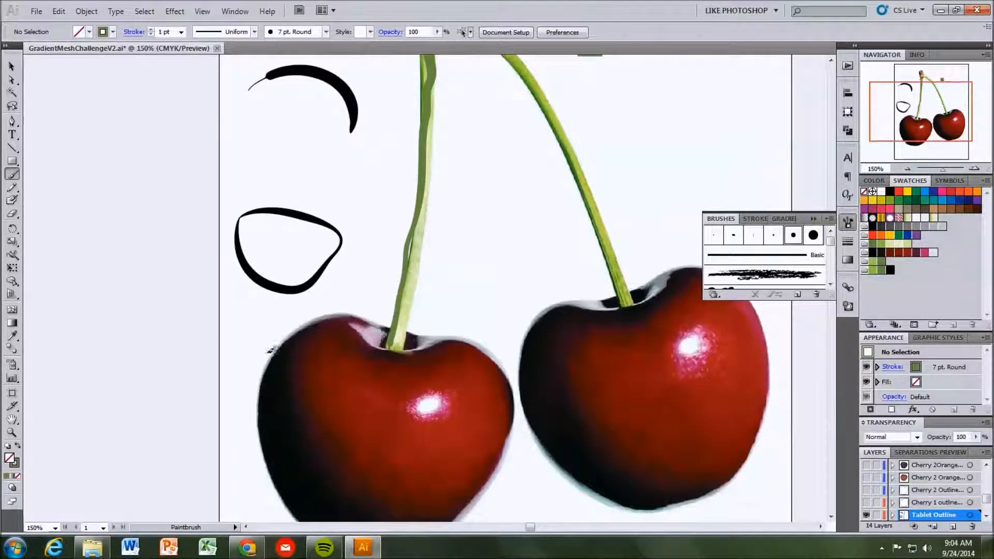
{"action": "scroll", "coordinate": [468, 465], "scroll_direction": "down", "scroll_amount": 3}
{"action": "scroll", "coordinate": [467, 466], "scroll_direction": "down", "scroll_amount": 4}
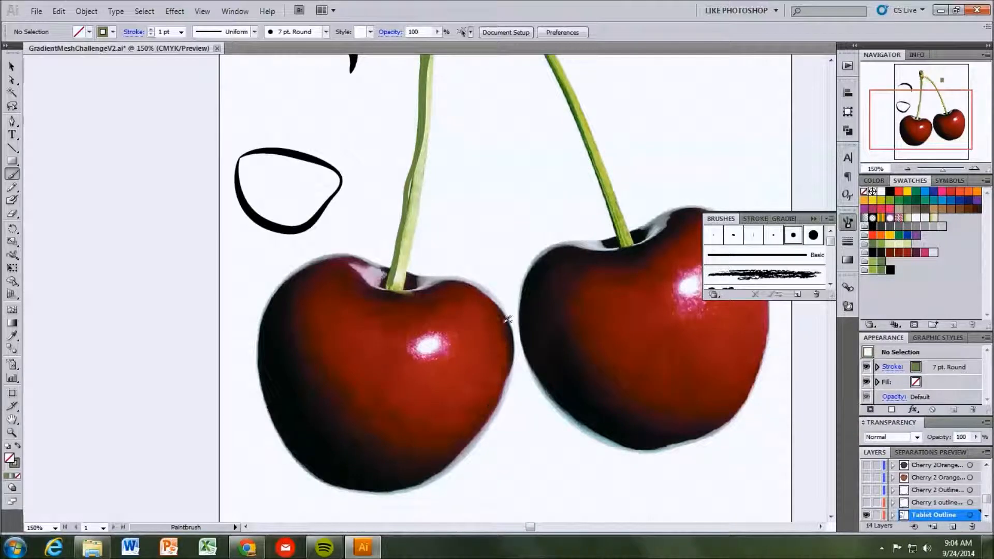
{"action": "scroll", "coordinate": [425, 303], "scroll_direction": "up", "scroll_amount": 6}
{"action": "scroll", "coordinate": [424, 303], "scroll_direction": "up", "scroll_amount": 4}
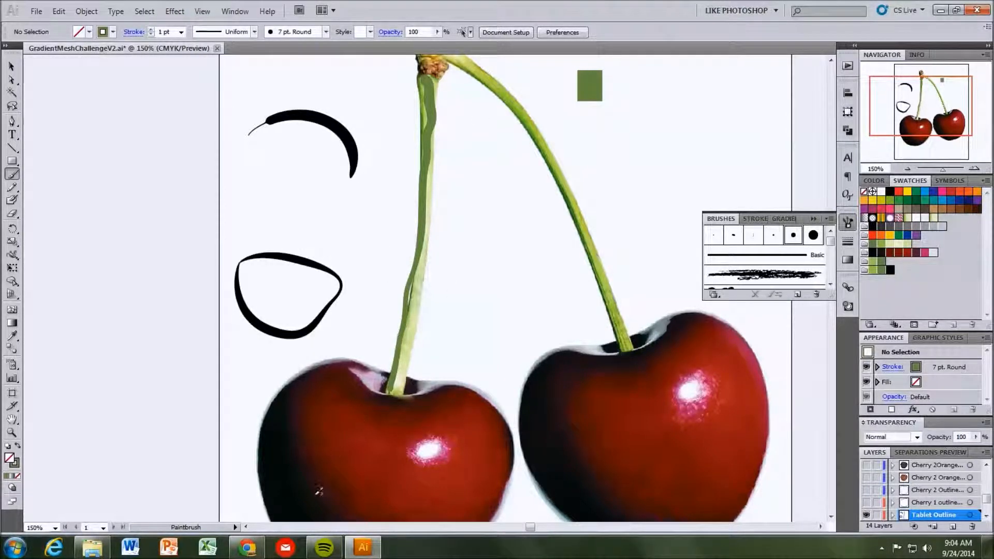
Switch to the GradientMeshChallenge presentation in Chrome and review the slides on tracing with the Pen tool and making a gradient
{"action": "left_click", "coordinate": [248, 547]}
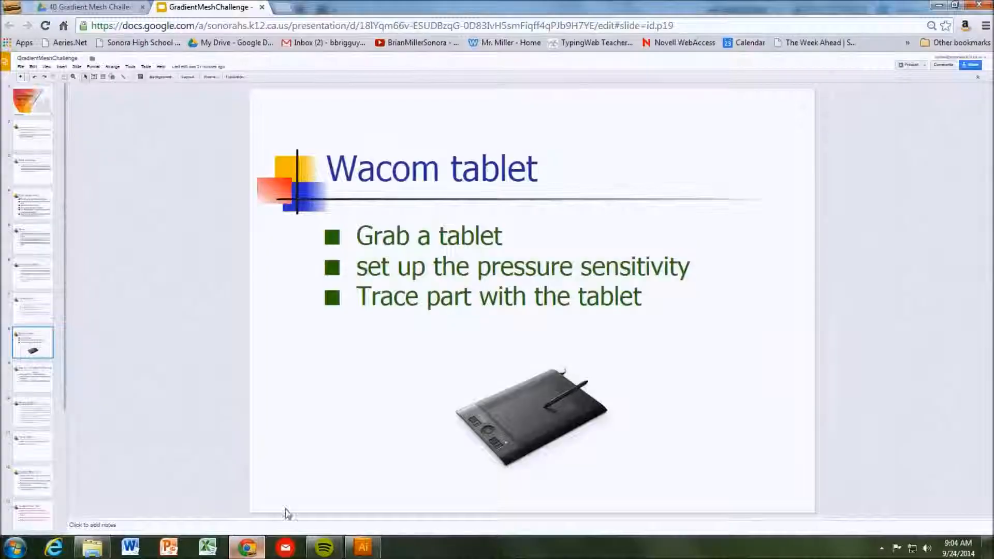
{"action": "left_click", "coordinate": [30, 377]}
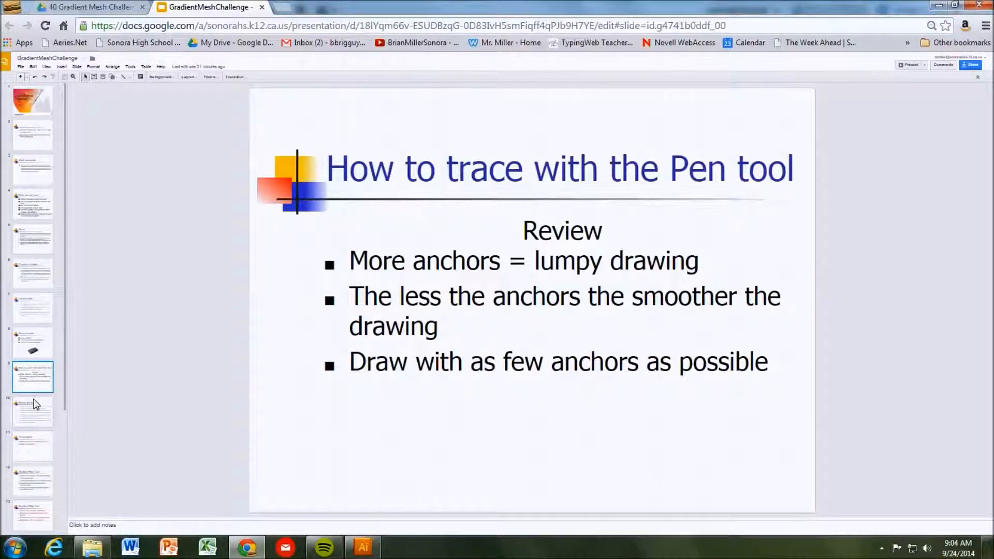
{"action": "left_click", "coordinate": [36, 407]}
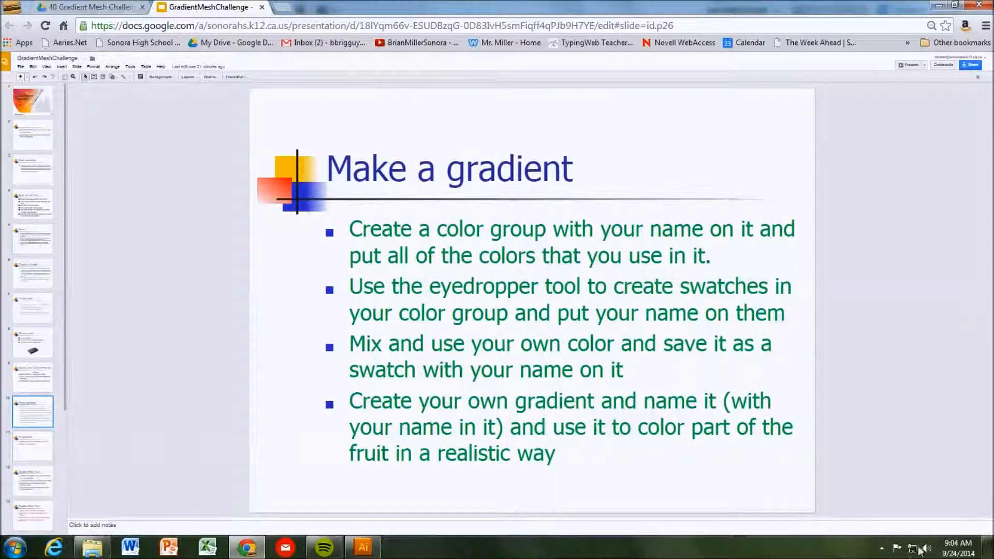
{"action": "left_click", "coordinate": [882, 548]}
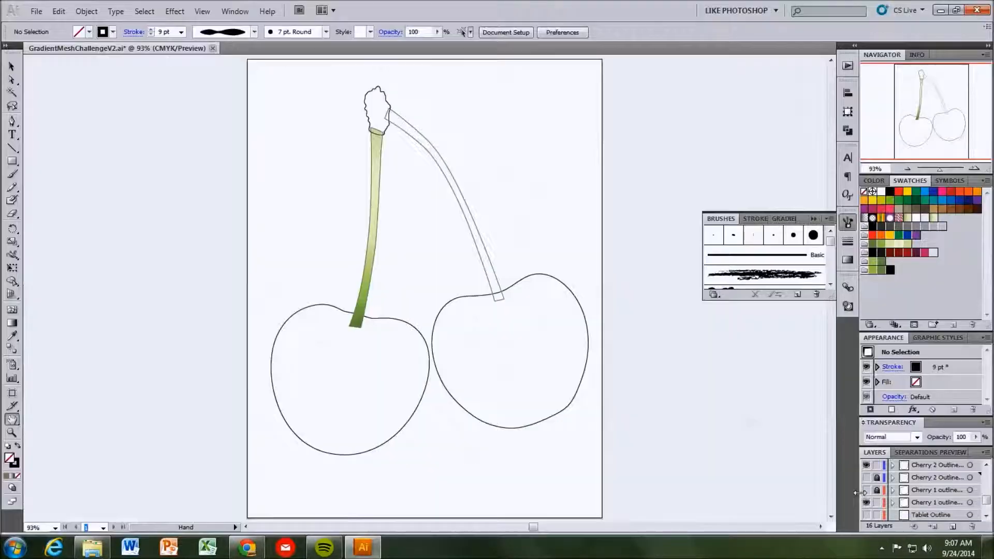
Show the Cherries JPG layer to compare the traced outlines with the photo, and hide it again
{"action": "left_click", "coordinate": [986, 516]}
{"action": "left_click", "coordinate": [986, 515]}
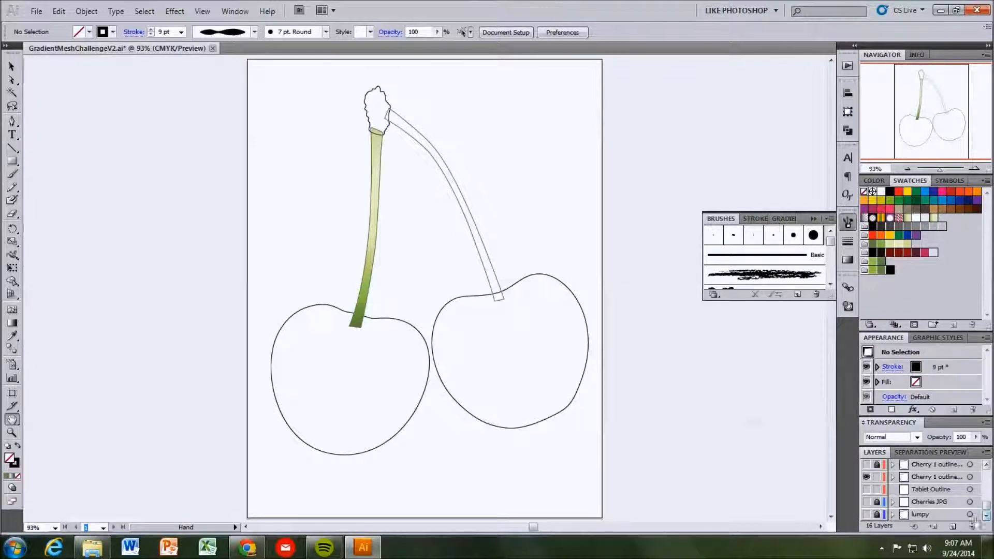
{"action": "left_click", "coordinate": [866, 502]}
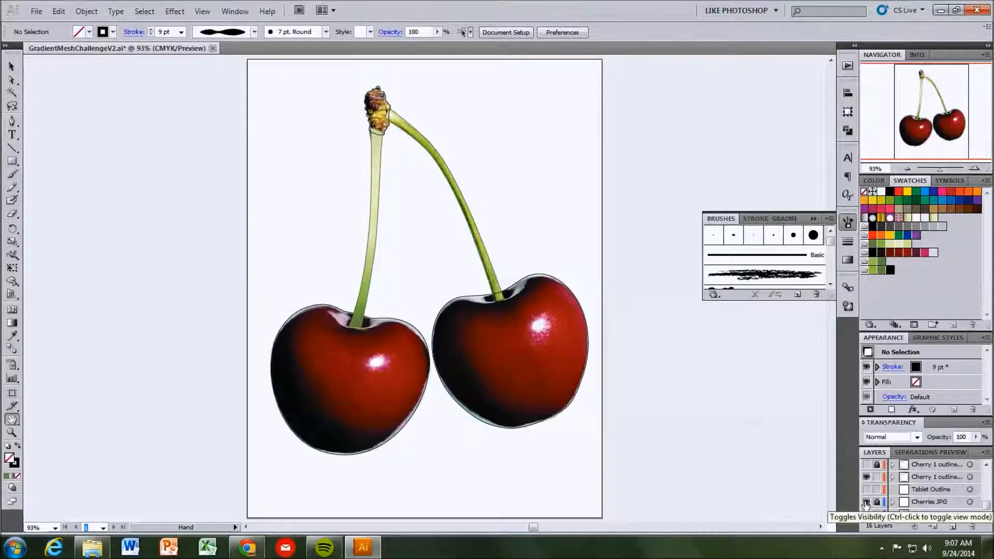
{"action": "left_click", "coordinate": [866, 503]}
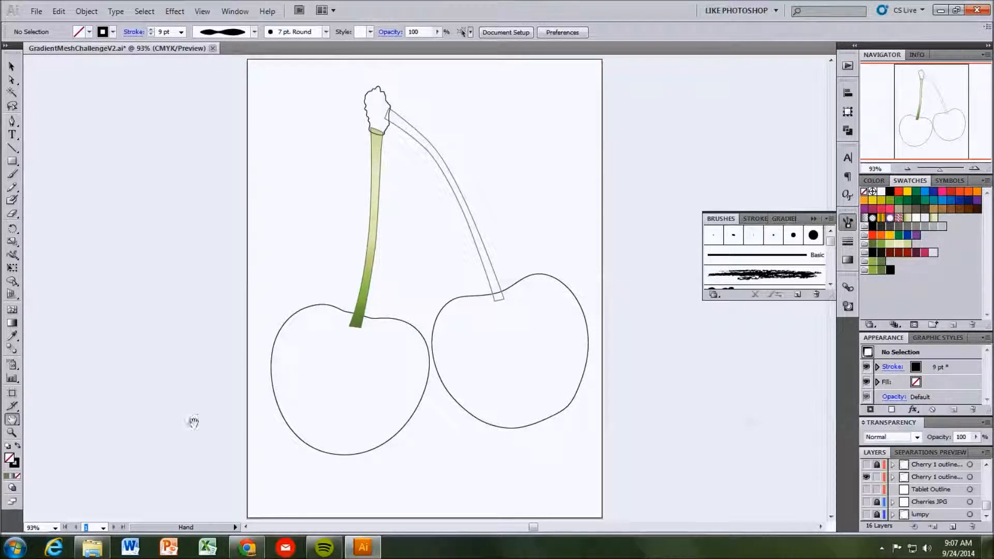
{"action": "left_click", "coordinate": [13, 432]}
{"action": "left_click_drag", "start_coordinate": [255, 291], "coordinate": [296, 282]}
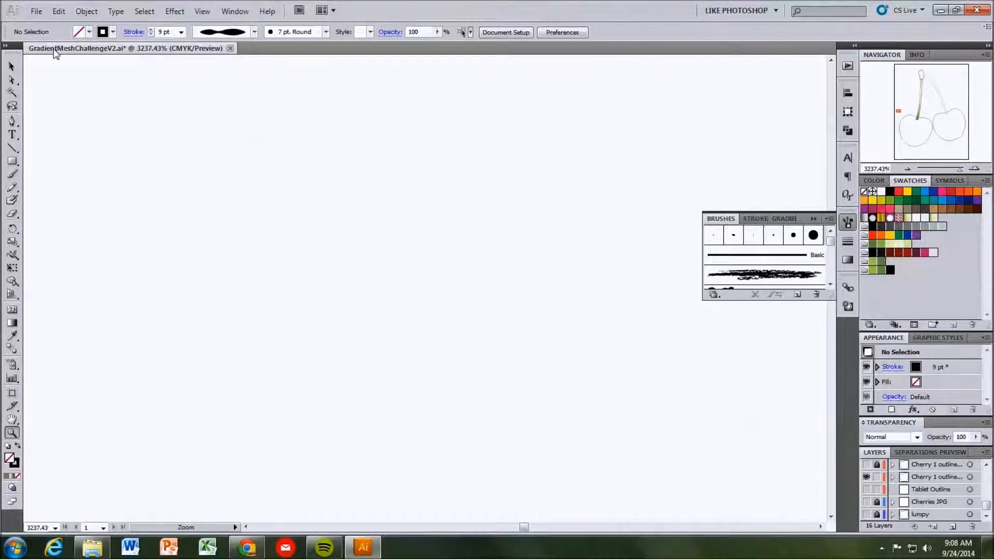
{"action": "double_click", "coordinate": [13, 419]}
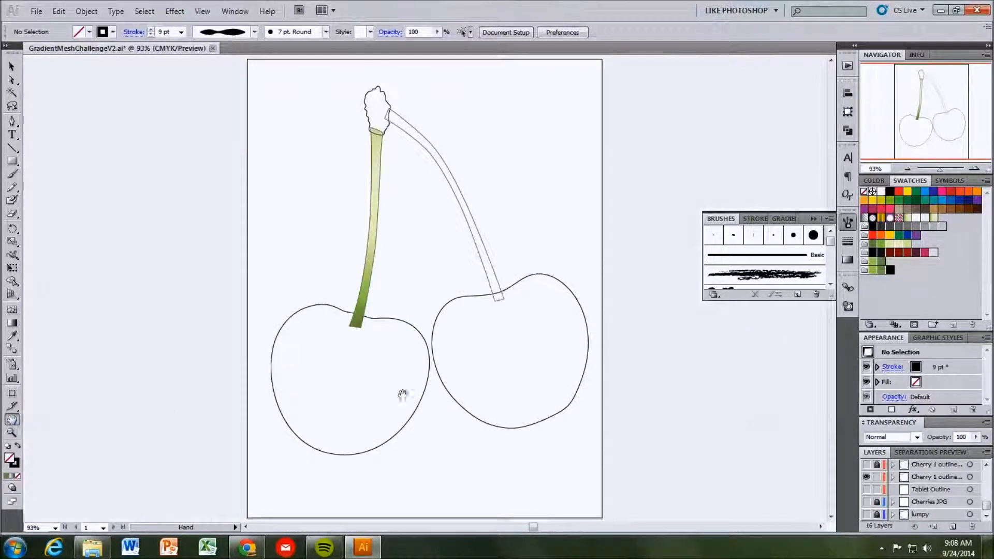
Draw a rectangle about 1.81 by 1.28 in beside the artboard, using the left stem's green gradient fill
{"action": "left_click", "coordinate": [12, 66]}
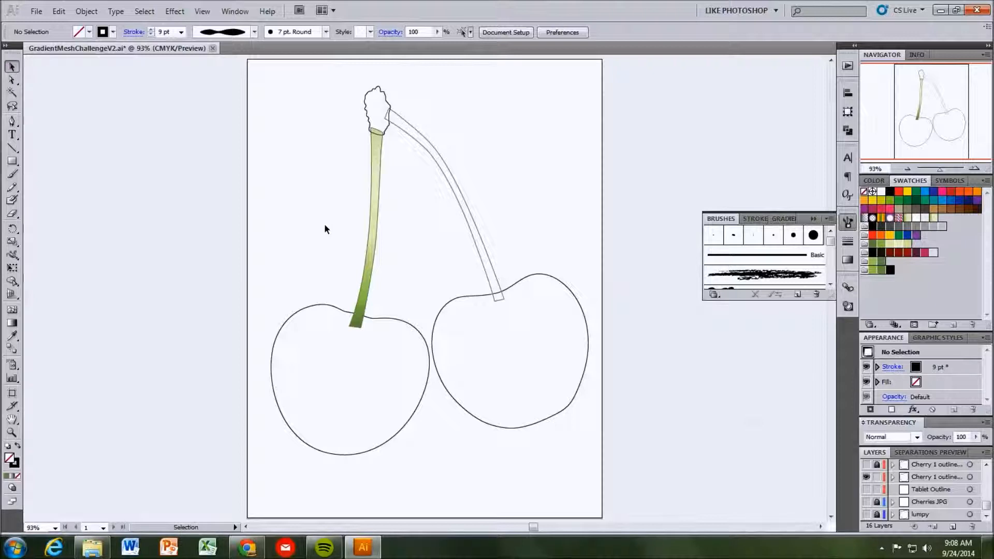
{"action": "left_click", "coordinate": [376, 255]}
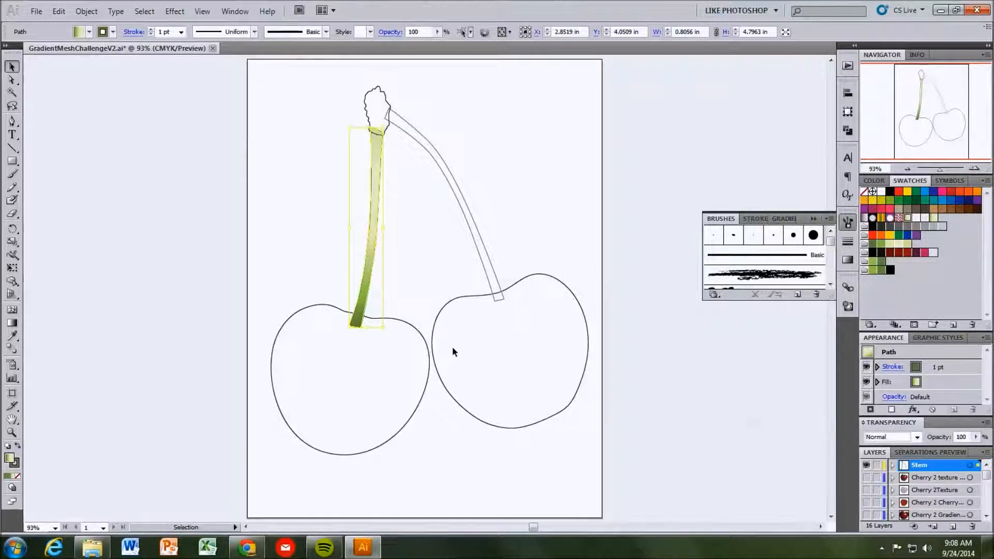
{"action": "left_click", "coordinate": [12, 161]}
{"action": "left_click_drag", "start_coordinate": [80, 165], "coordinate": [156, 218]}
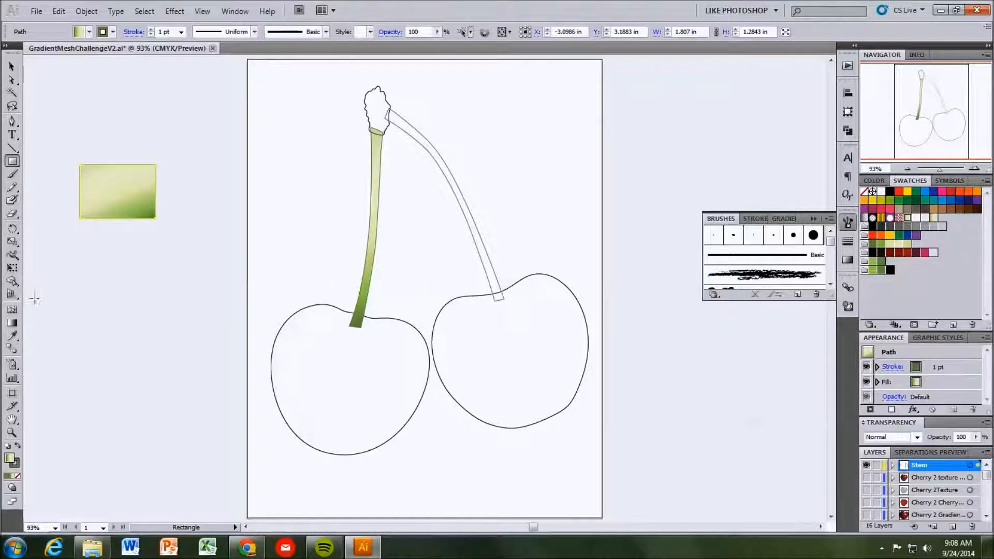
Edit the rectangle's gradient by moving the second stop to location 20.6 and adding a dark red stop at location 60
{"action": "double_click", "coordinate": [12, 323]}
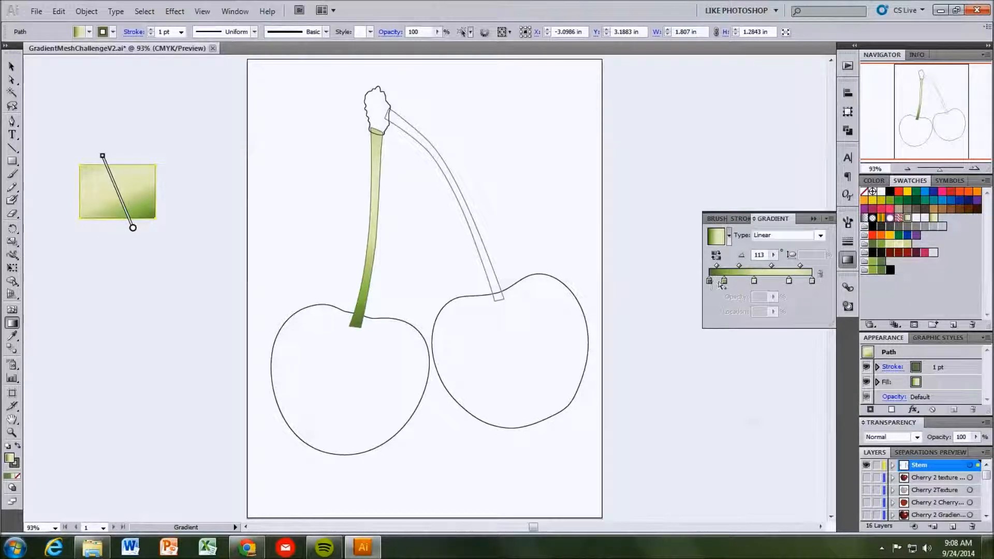
{"action": "left_click_drag", "start_coordinate": [725, 281], "coordinate": [731, 285]}
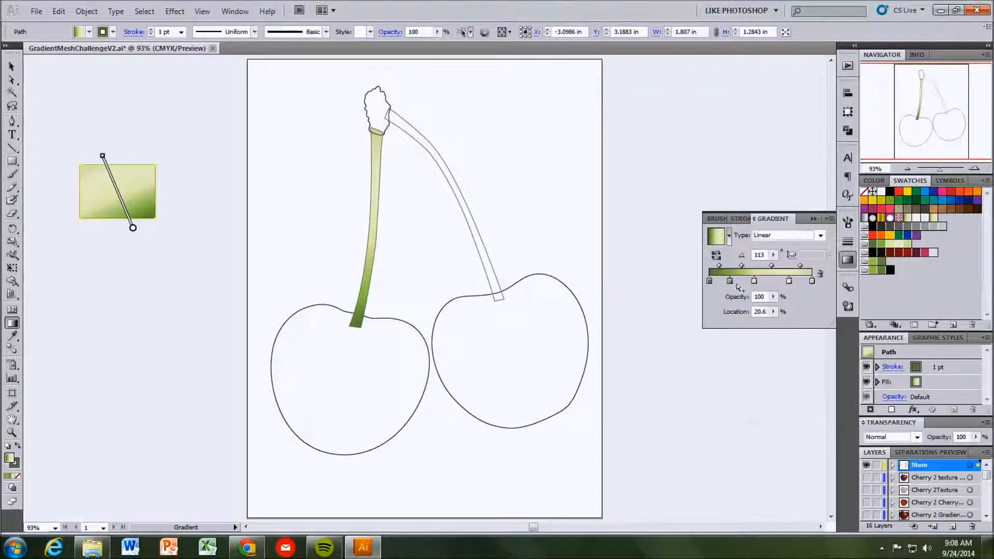
{"action": "left_click", "coordinate": [773, 255]}
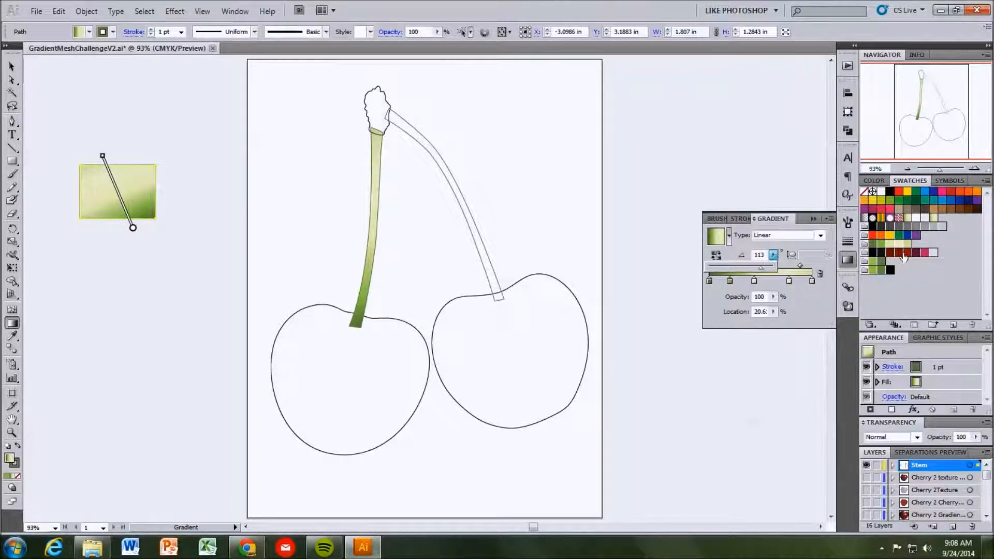
{"action": "left_click_drag", "start_coordinate": [897, 256], "coordinate": [771, 279]}
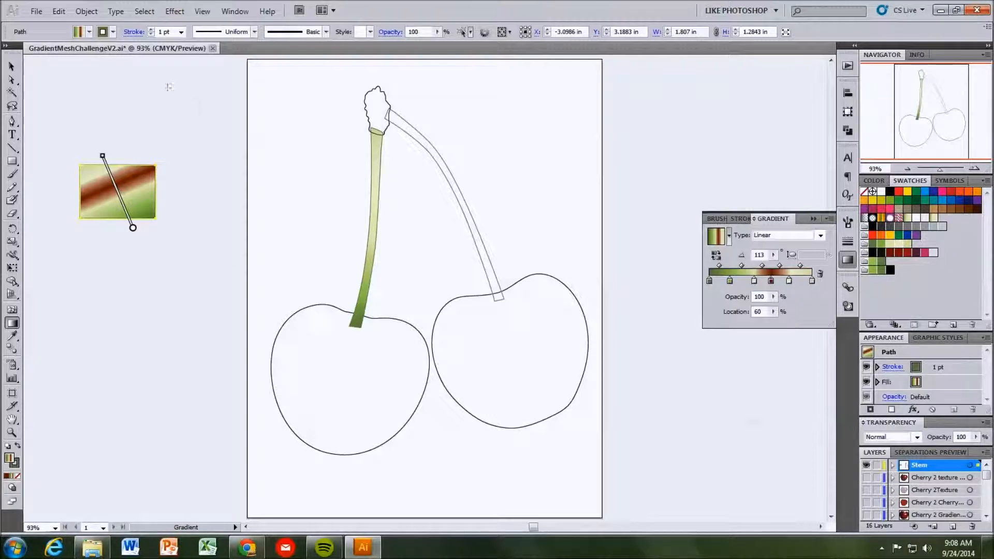
Undo the dark red gradient stop and delete the sample rectangle
{"action": "left_click", "coordinate": [58, 12]}
{"action": "left_click", "coordinate": [66, 27]}
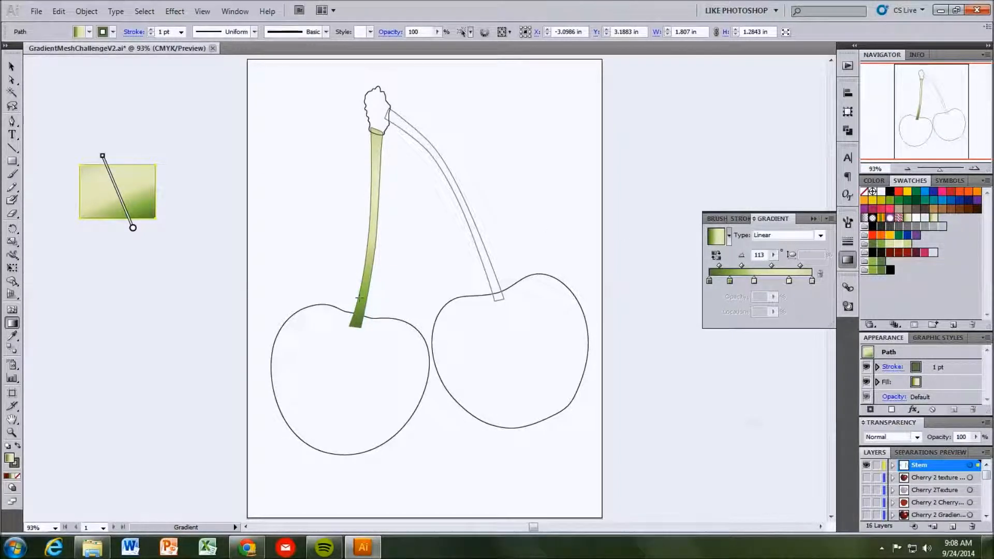
{"action": "left_click", "coordinate": [12, 66]}
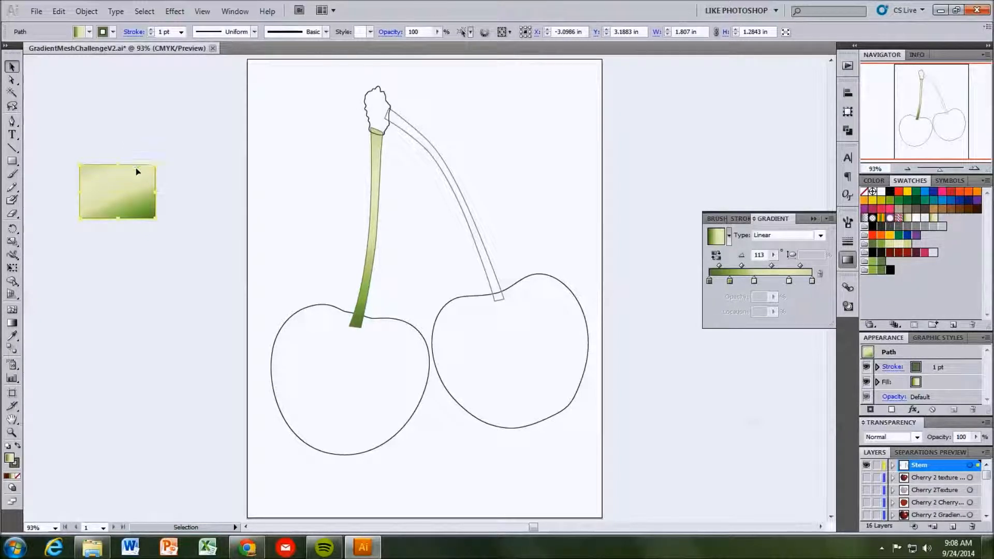
{"action": "key", "text": "Delete"}
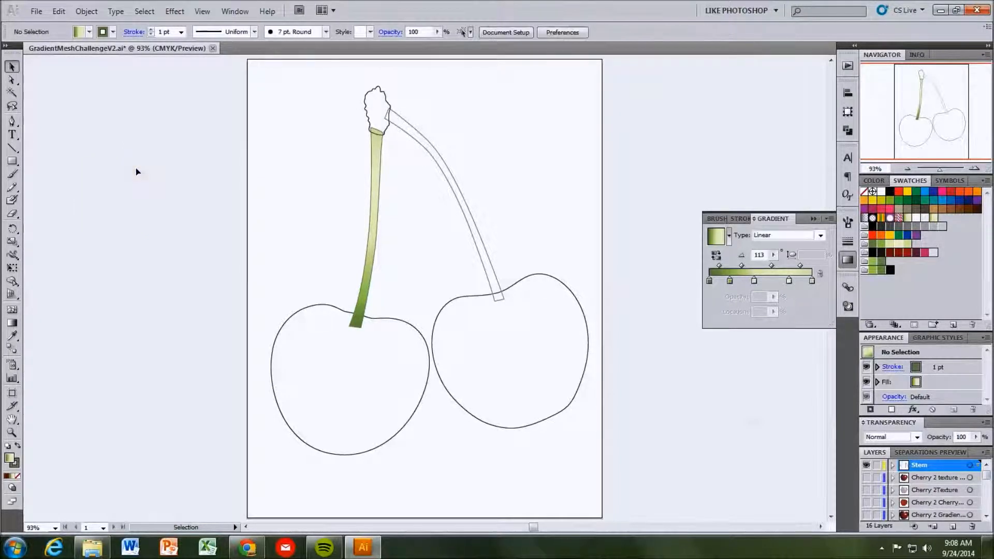
Toggle the visibility of the Cherry 1 and Cherry 2 outline layers to check which layer holds the left cherry
{"action": "left_click", "coordinate": [287, 324]}
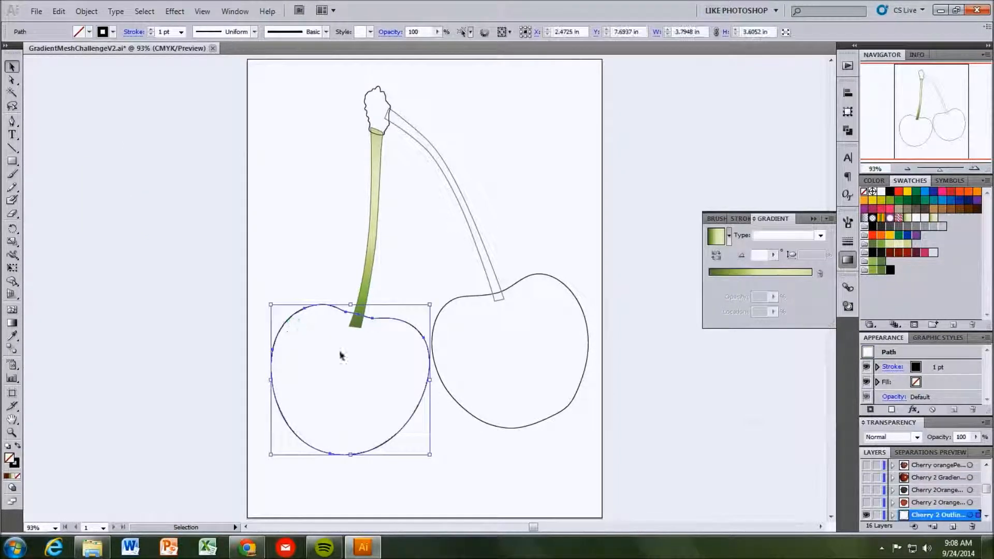
{"action": "left_click", "coordinate": [12, 310]}
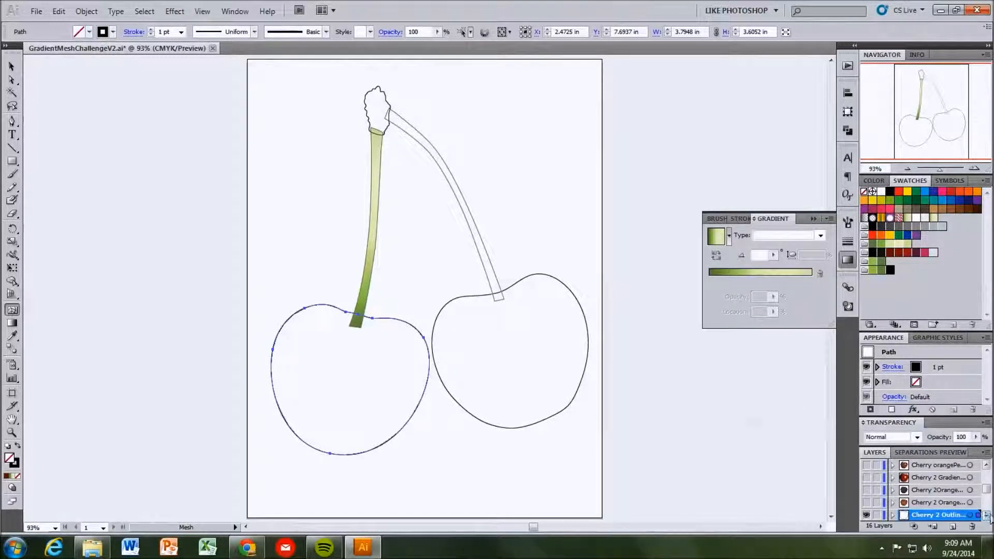
{"action": "left_click_drag", "start_coordinate": [987, 489], "coordinate": [988, 502]}
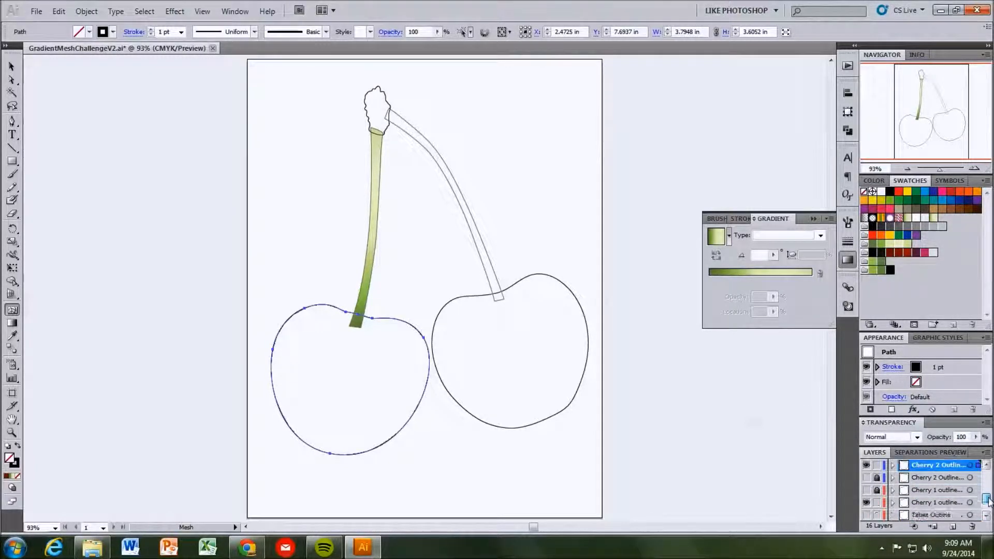
{"action": "left_click", "coordinate": [868, 505]}
{"action": "left_click", "coordinate": [868, 504]}
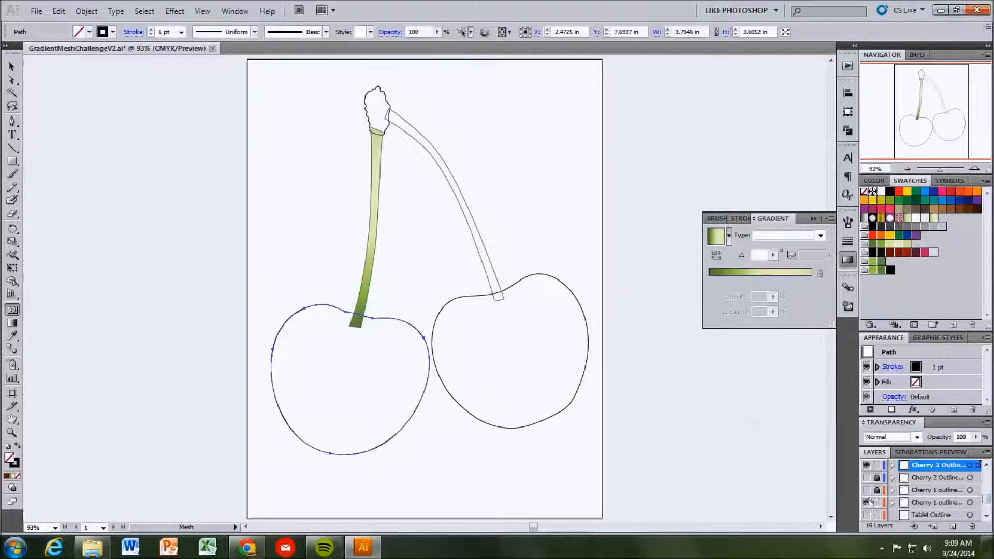
{"action": "left_click", "coordinate": [868, 467]}
{"action": "left_click", "coordinate": [868, 467]}
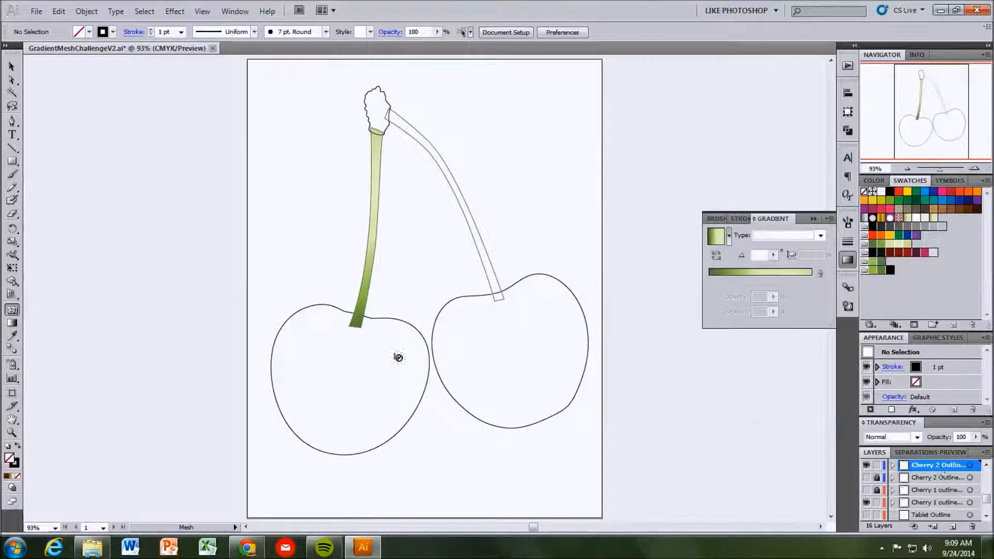
Build a gradient mesh on the left cherry outline from four mesh points and nudge its central mesh point slightly upward
{"action": "left_click", "coordinate": [12, 66]}
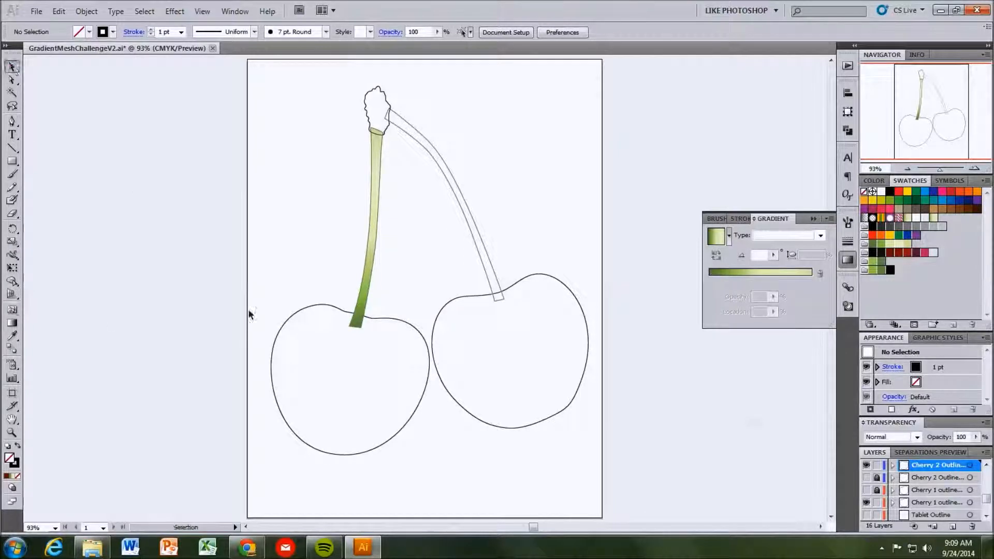
{"action": "left_click", "coordinate": [276, 339]}
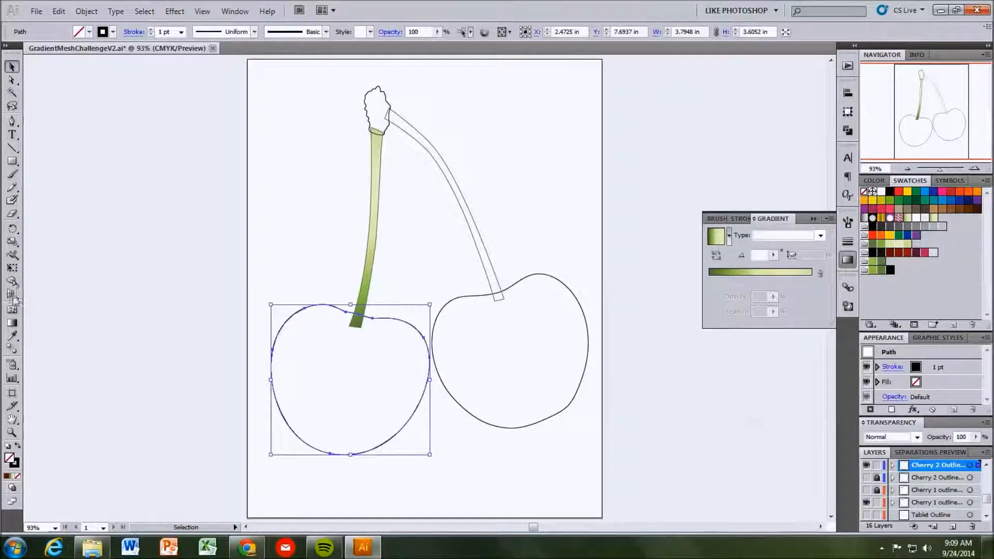
{"action": "left_click", "coordinate": [11, 310]}
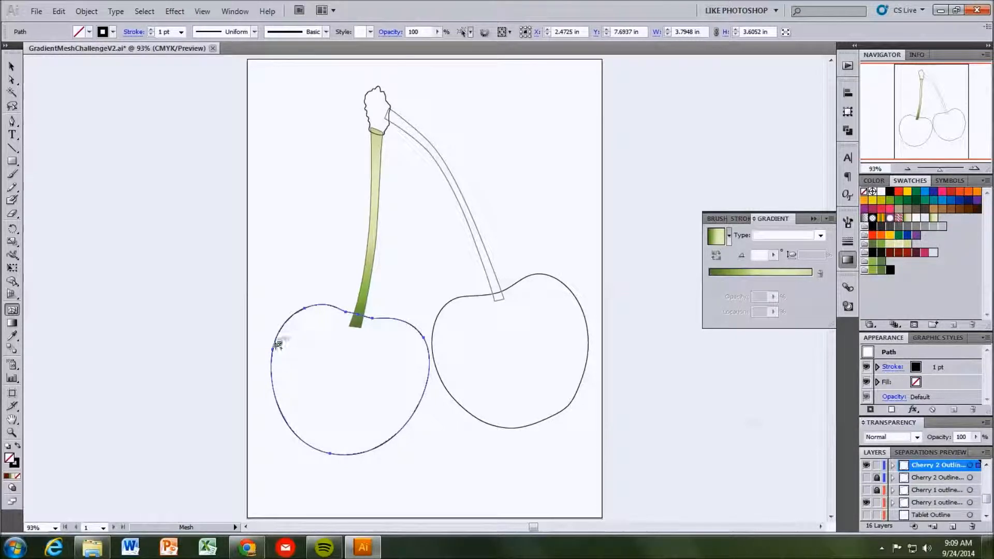
{"action": "left_click", "coordinate": [274, 342]}
{"action": "left_click", "coordinate": [313, 373]}
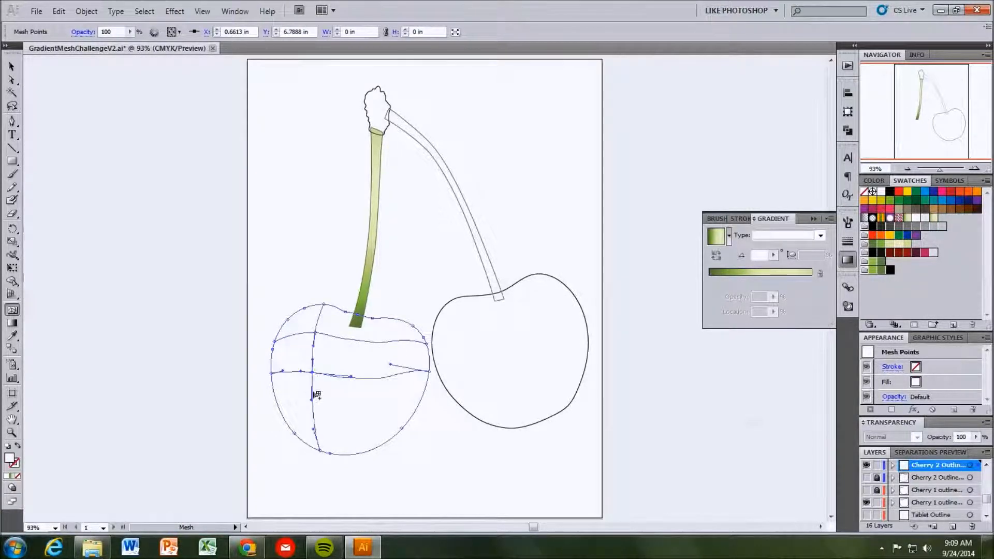
{"action": "left_click", "coordinate": [350, 413]}
{"action": "left_click", "coordinate": [390, 398]}
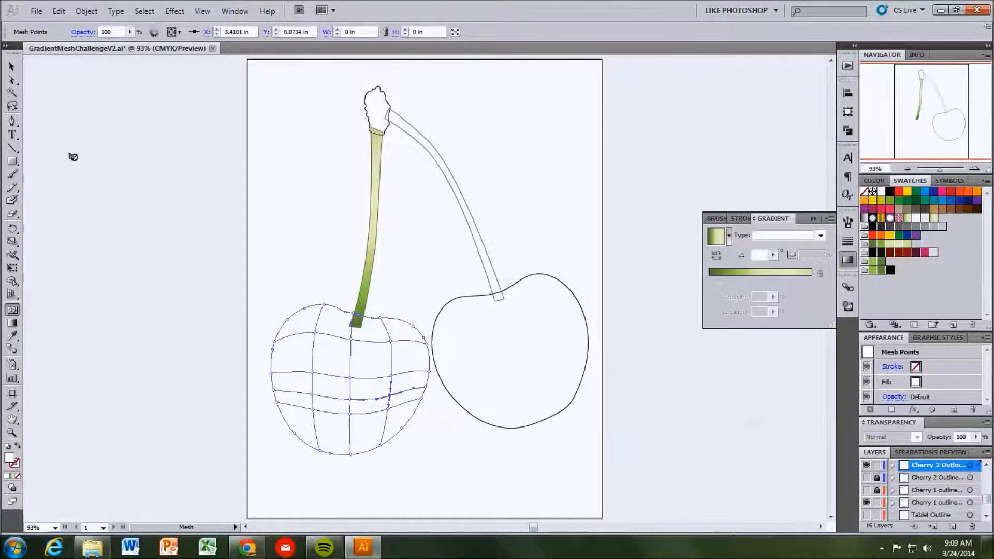
{"action": "left_click", "coordinate": [7, 81]}
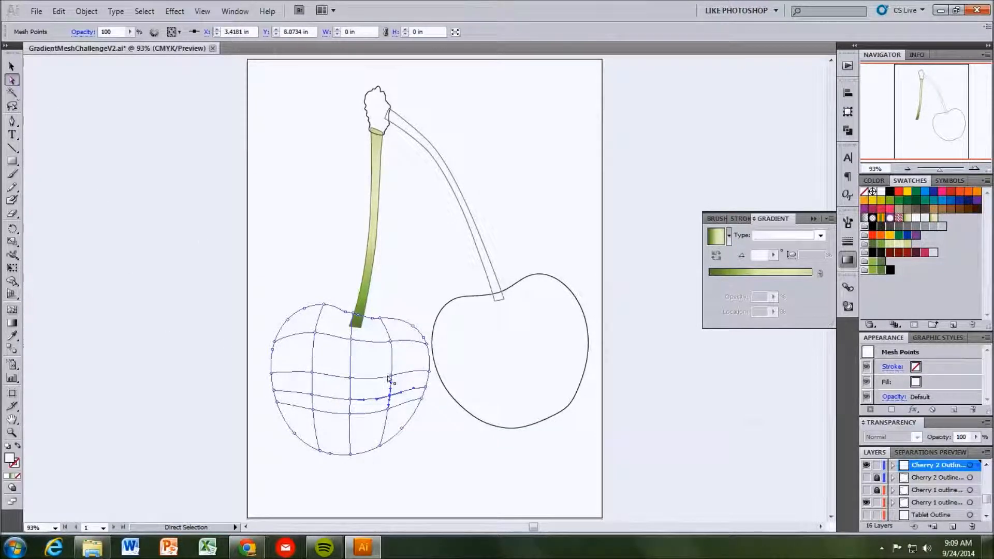
{"action": "mouse_move", "coordinate": [350, 381]}
{"action": "left_mouse_down"}
{"action": "mouse_move", "coordinate": [361, 379]}
{"action": "mouse_move", "coordinate": [350, 375]}
{"action": "left_mouse_up"}
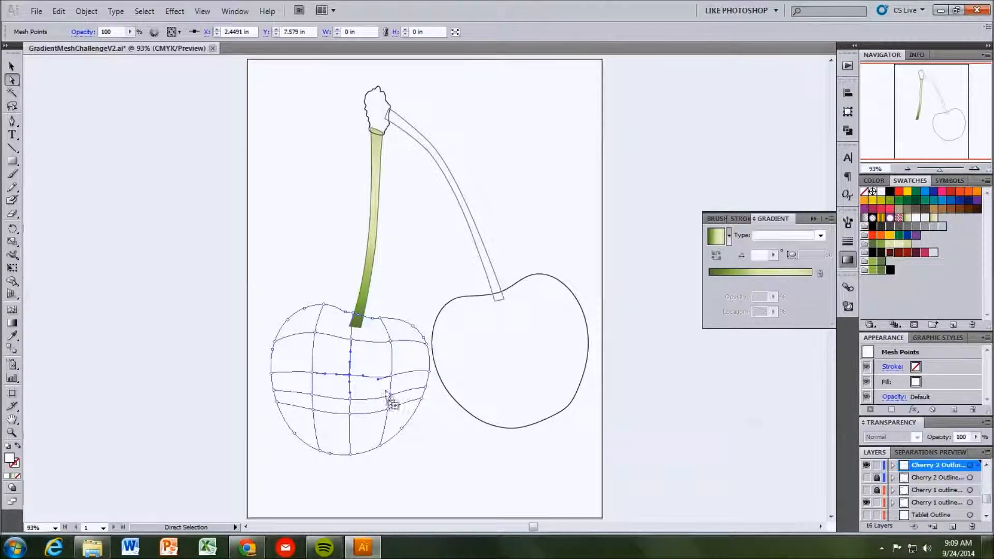
Color the mesh areas along the left side of the left cherry with a dark red swatch
{"action": "left_click", "coordinate": [289, 379]}
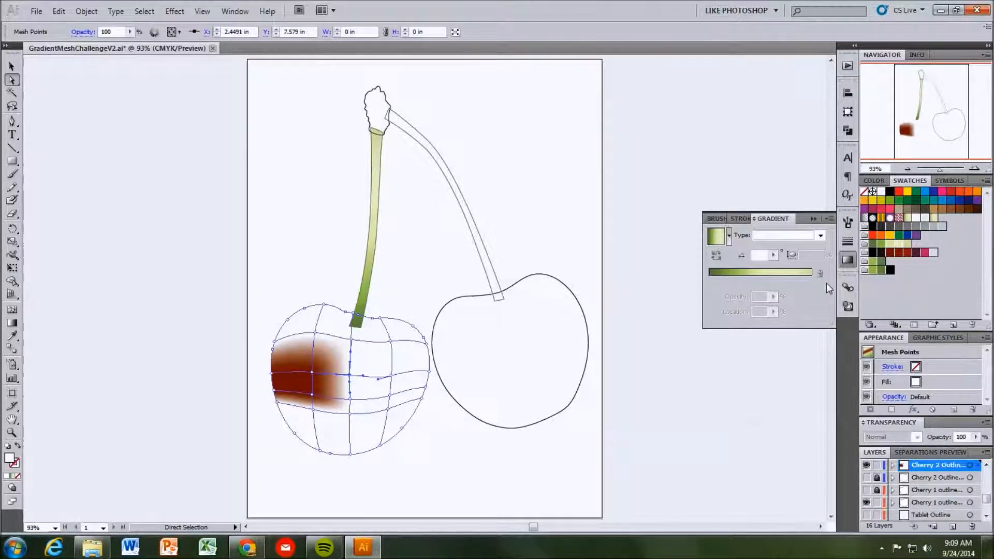
{"action": "left_click", "coordinate": [890, 253]}
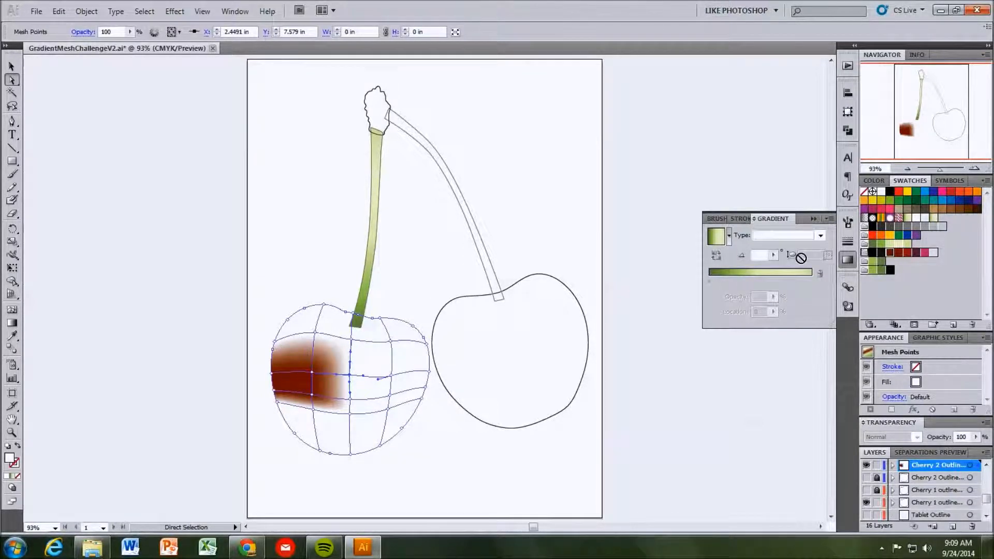
{"action": "left_click", "coordinate": [293, 345]}
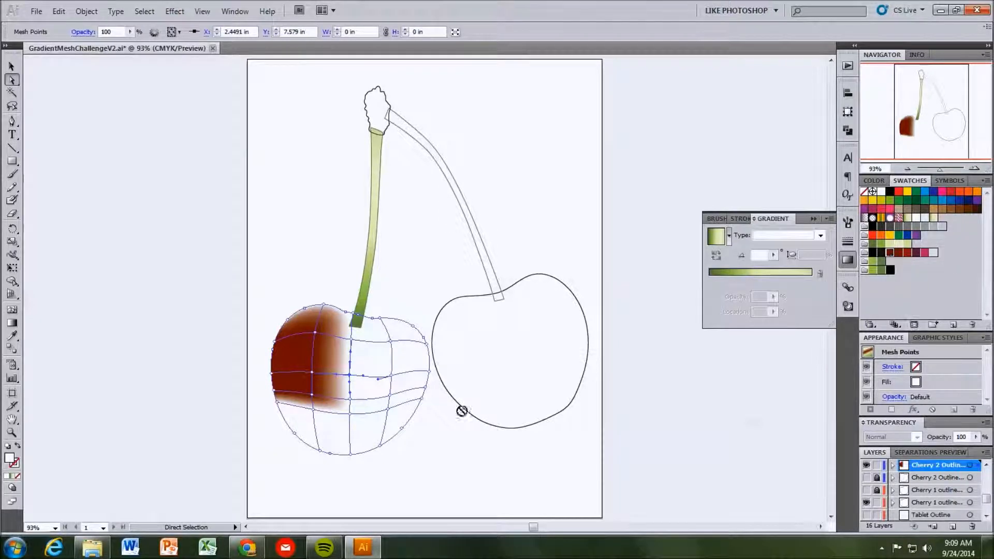
{"action": "left_click", "coordinate": [305, 436]}
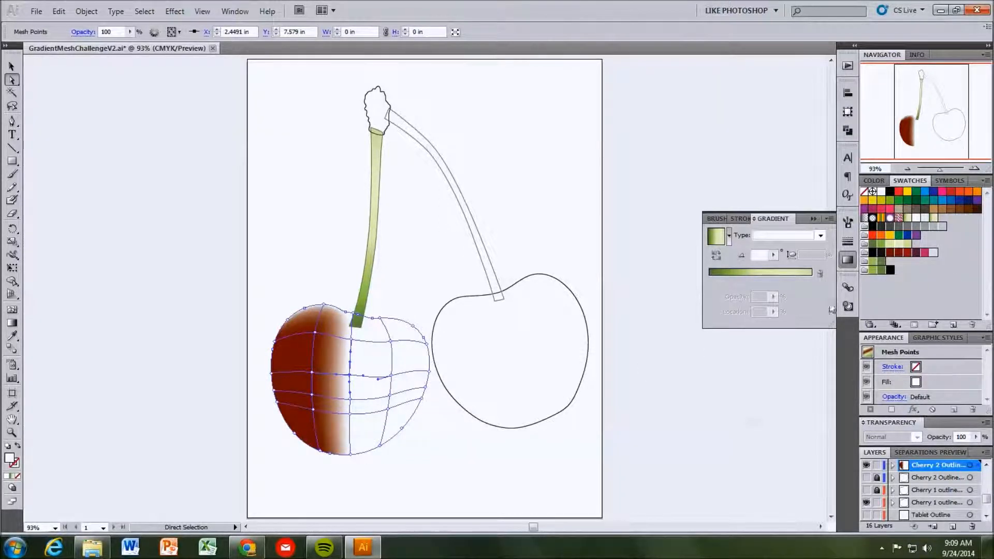
{"action": "left_click", "coordinate": [311, 318]}
Color the right side, bottom center and top center mesh areas of the left cherry with a red swatch
{"action": "left_click_drag", "start_coordinate": [906, 255], "coordinate": [414, 338]}
{"action": "left_click_drag", "start_coordinate": [901, 252], "coordinate": [411, 389]}
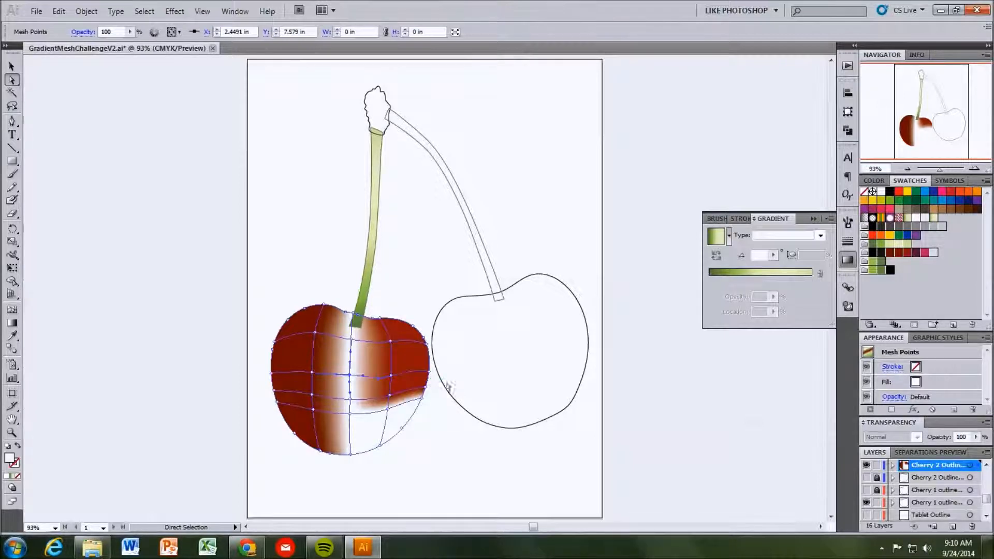
{"action": "left_click_drag", "start_coordinate": [910, 257], "coordinate": [414, 418]}
{"action": "left_click_drag", "start_coordinate": [906, 259], "coordinate": [358, 446]}
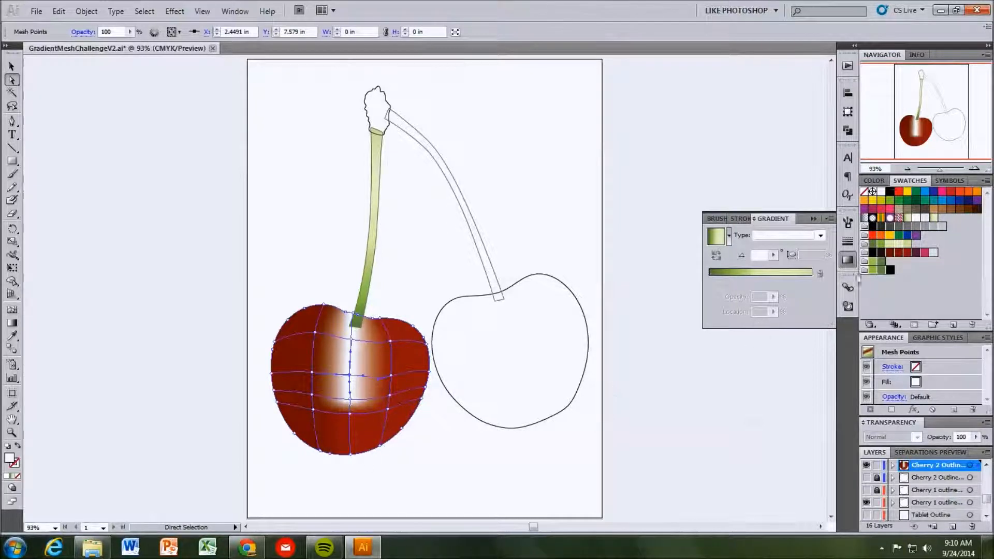
{"action": "left_click_drag", "start_coordinate": [907, 254], "coordinate": [374, 337]}
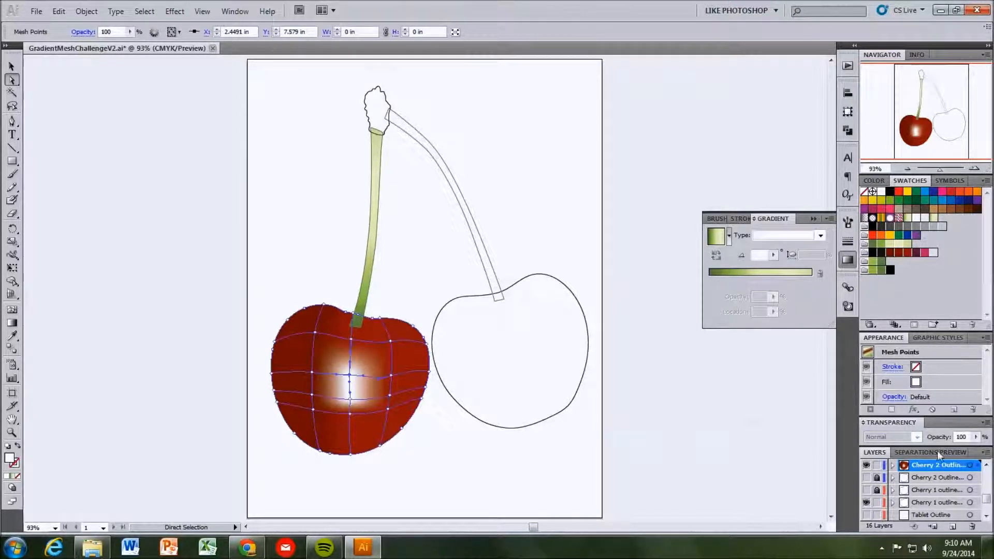
Show the finished Cherry 2 gradient layer in place of the outline version, examine its mesh lines and deselect it
{"action": "left_click", "coordinate": [880, 549]}
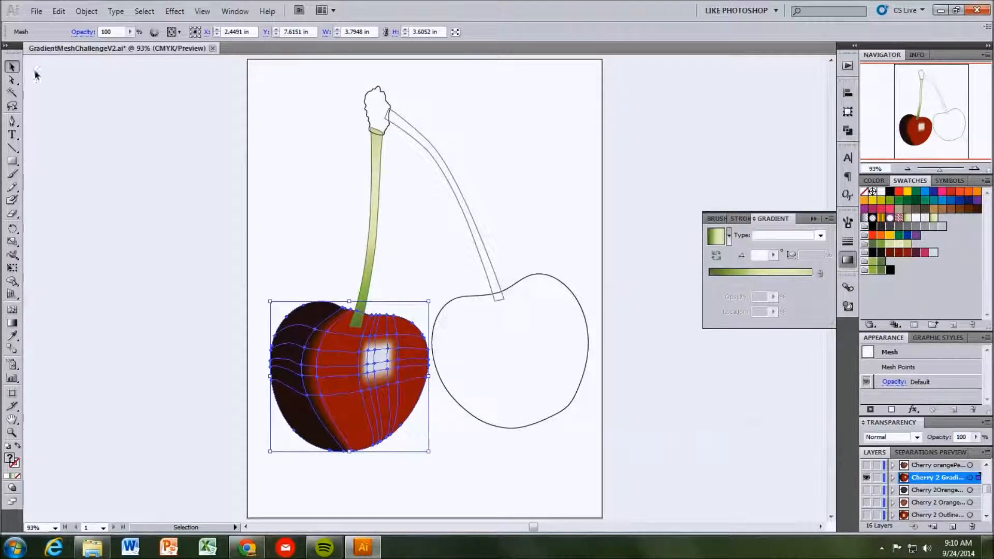
{"action": "left_click", "coordinate": [80, 139]}
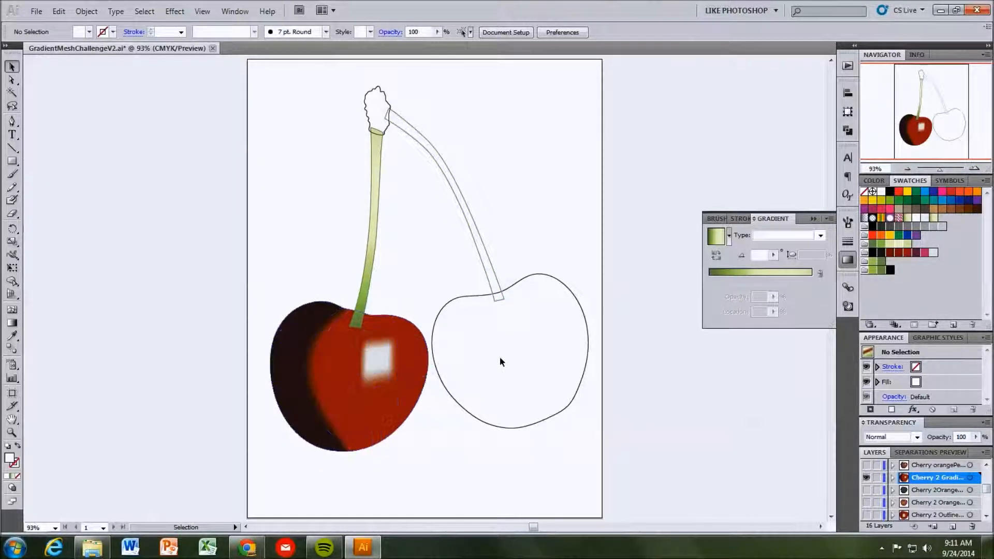
Switch to the GradientMeshChallenge presentation in Chrome and review the slides on the gradient and the Gradient Mesh Tool
{"action": "left_click", "coordinate": [254, 549]}
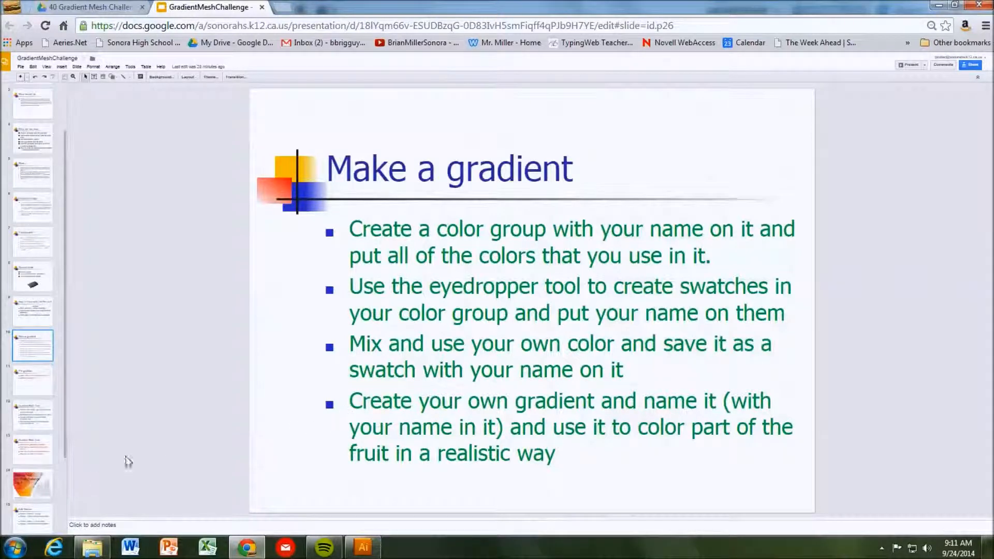
{"action": "left_click", "coordinate": [35, 392]}
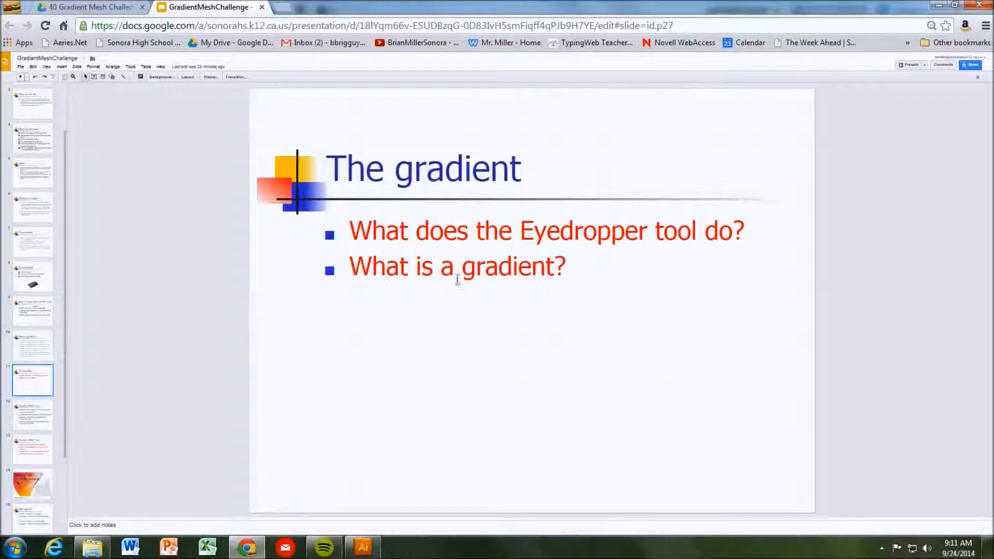
{"action": "left_click", "coordinate": [38, 422]}
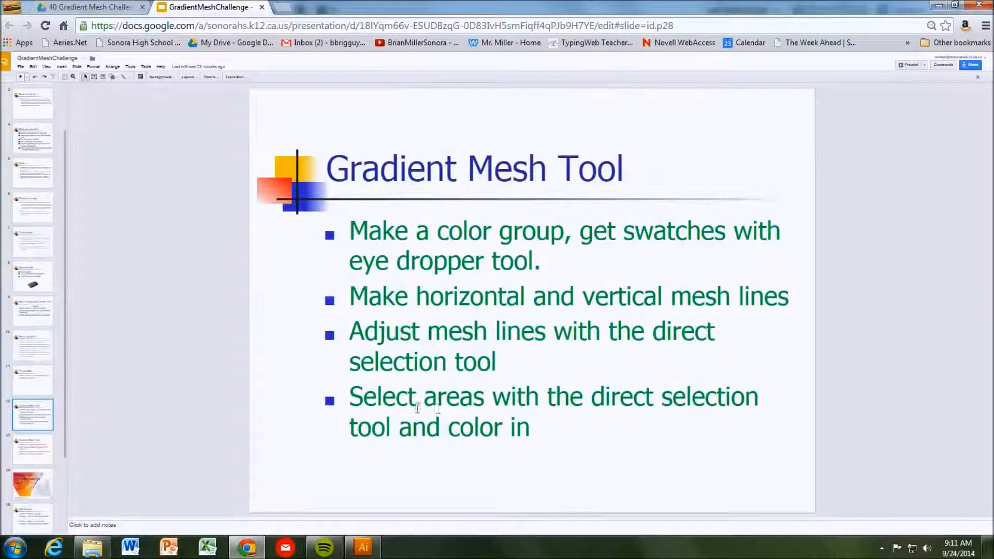
{"action": "left_click", "coordinate": [37, 449]}
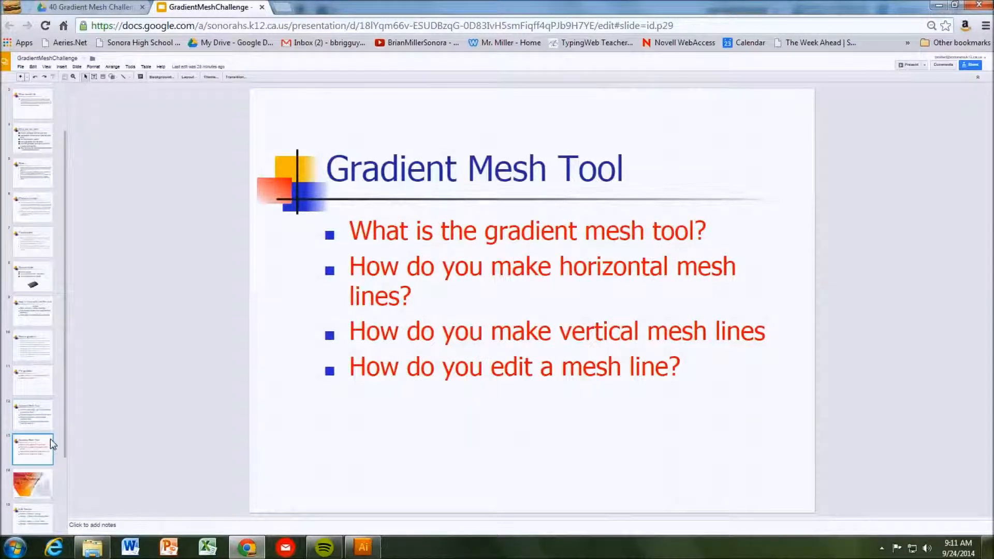